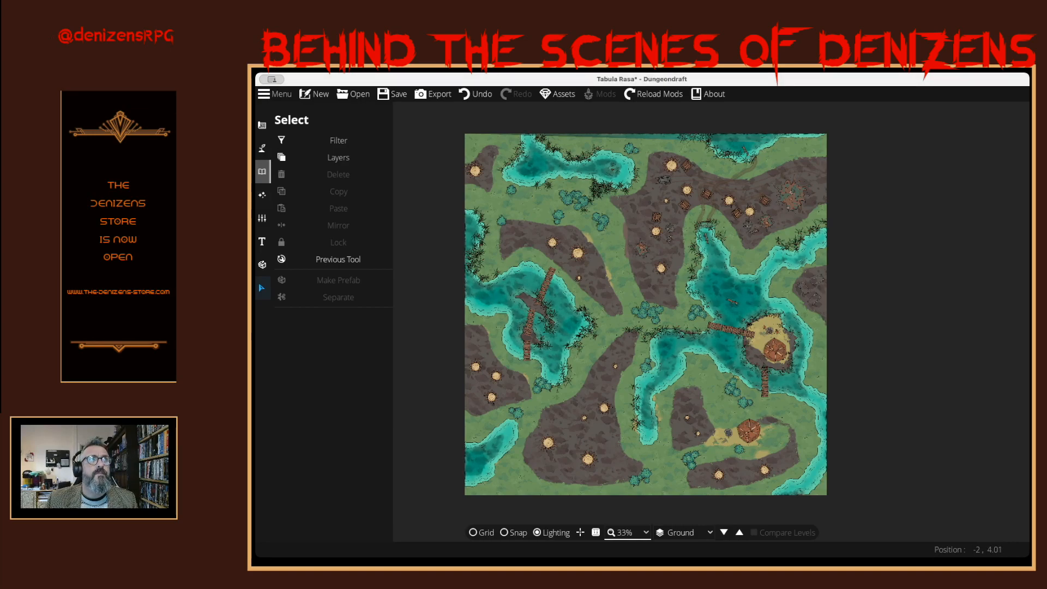
{"action": "left_click", "coordinate": [263, 171]}
{"action": "left_click", "coordinate": [305, 168]}
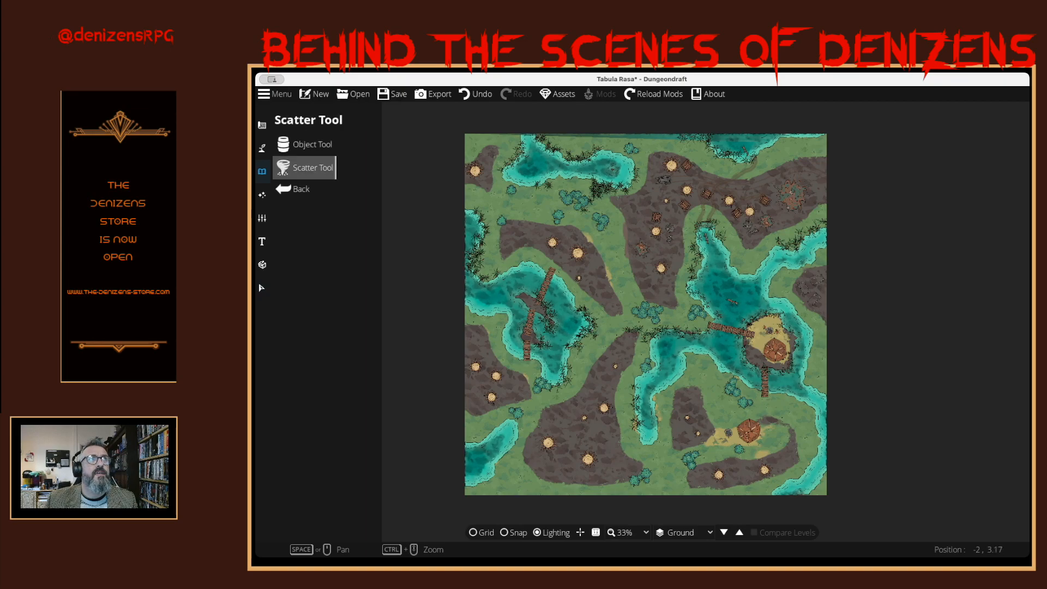
{"action": "left_click", "coordinate": [305, 144]}
{"action": "left_click", "coordinate": [305, 168]}
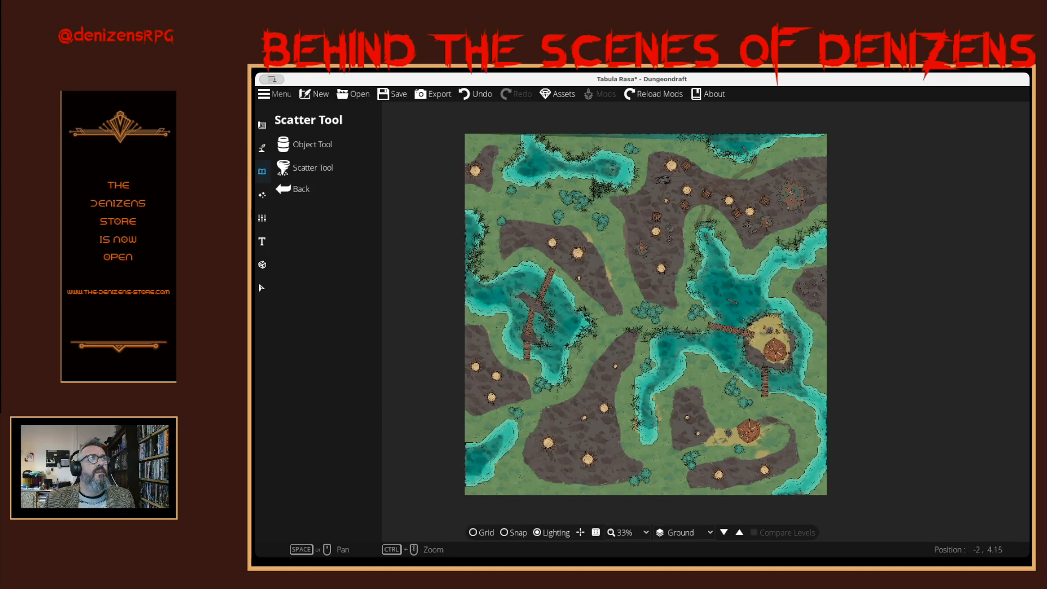
{"action": "left_click", "coordinate": [262, 194]}
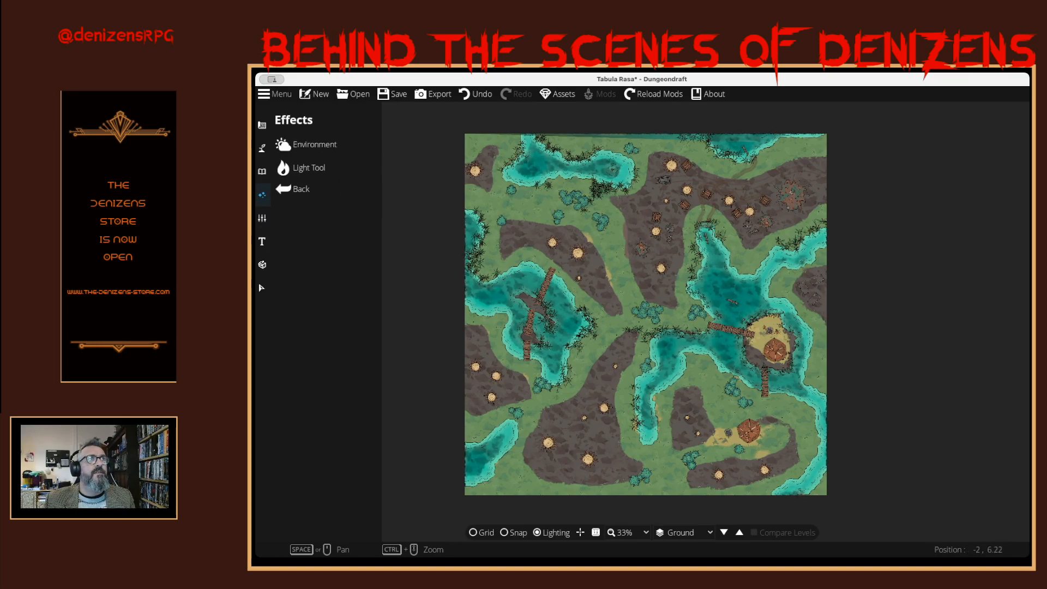
{"action": "left_click", "coordinate": [262, 171]}
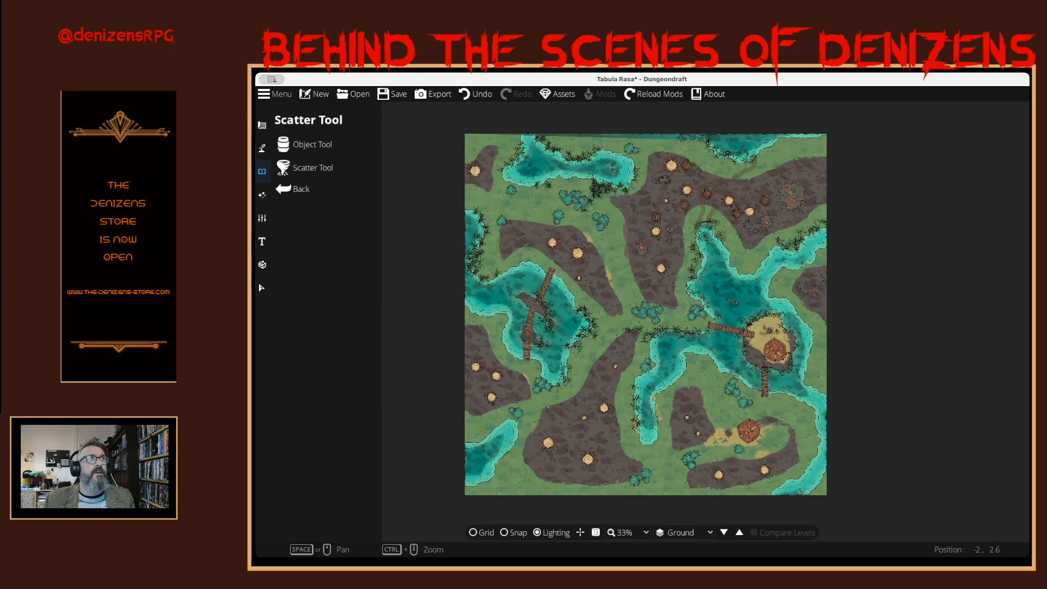
- Paint Terrain Swamp with a size 5 Terrain Brush to join the central swamp patches and link the northwestern patch to them
{"action": "left_click", "coordinate": [262, 148]}
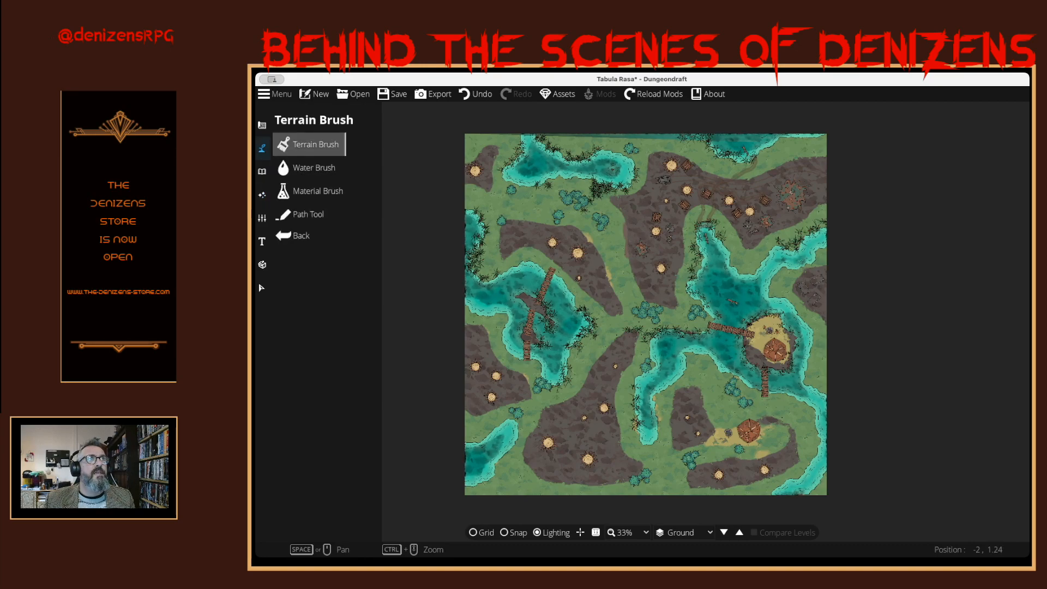
{"action": "left_click", "coordinate": [309, 144]}
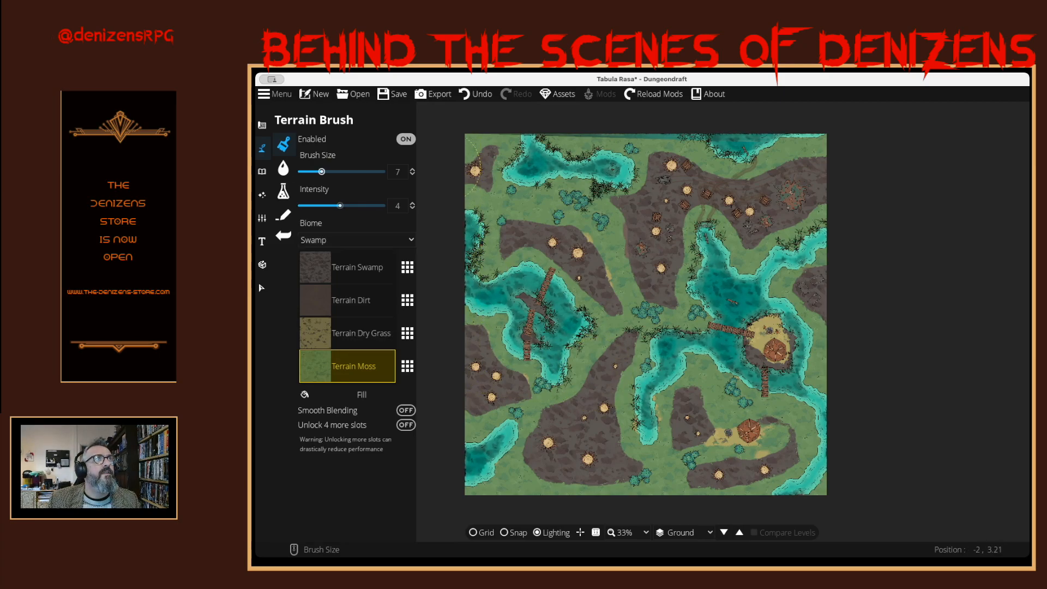
{"action": "scroll", "coordinate": [461, 164], "scroll_direction": "down", "scroll_amount": 2}
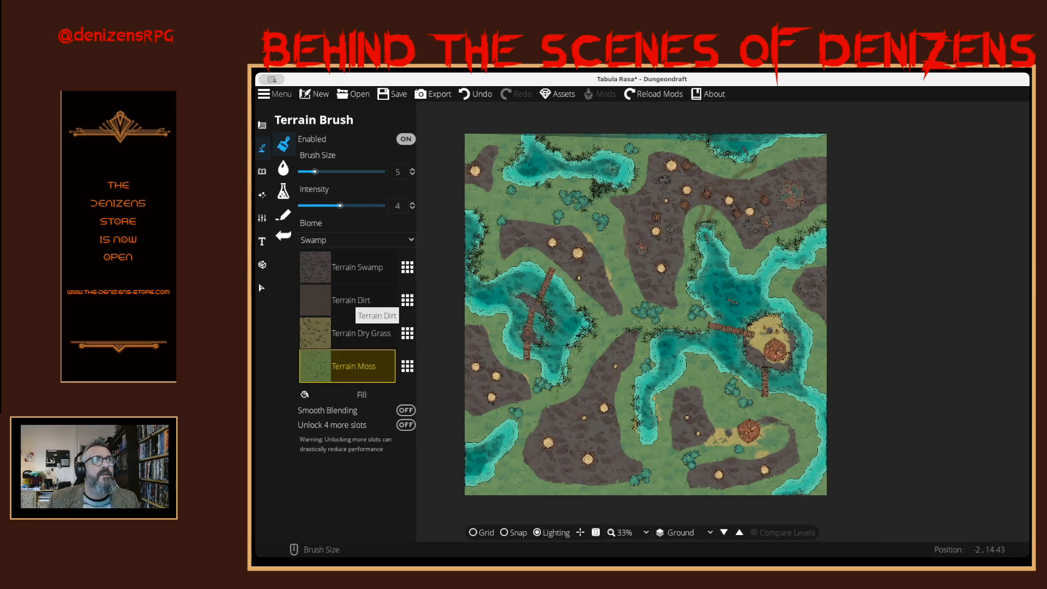
{"action": "left_click", "coordinate": [352, 269]}
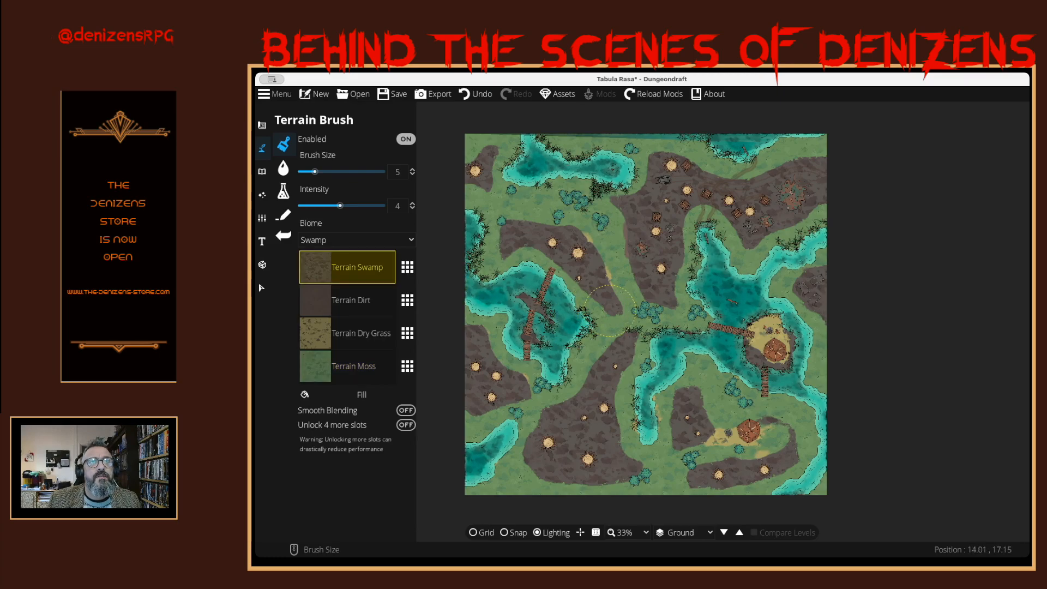
{"action": "left_click", "coordinate": [612, 312]}
{"action": "left_click_drag", "start_coordinate": [622, 322], "coordinate": [617, 325]}
{"action": "left_click", "coordinate": [623, 289]}
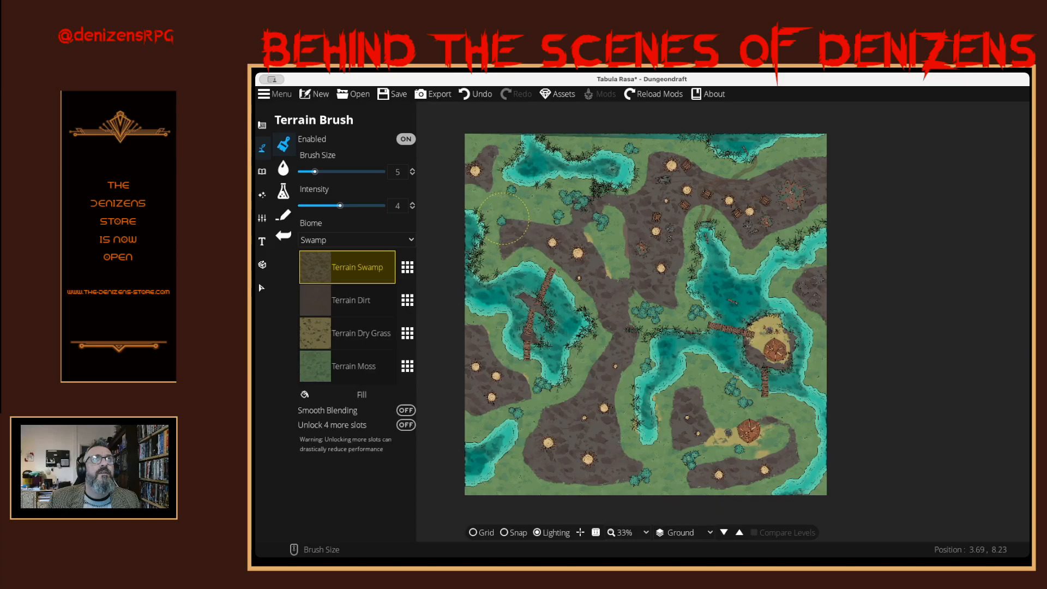
{"action": "left_click_drag", "start_coordinate": [497, 203], "coordinate": [496, 201]}
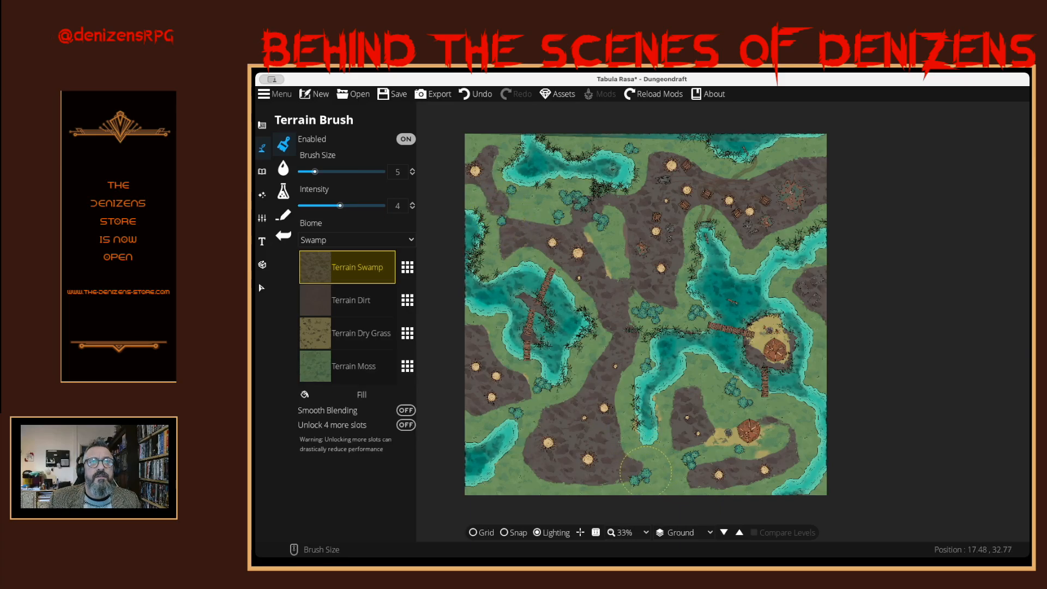
- Extend the Terrain Swamp ground along the map's southern edge, the southeastern and eastern banks, and up to the northeastern edge
{"action": "mouse_move", "coordinate": [646, 490]}
{"action": "left_mouse_down"}
{"action": "mouse_move", "coordinate": [642, 459]}
{"action": "mouse_move", "coordinate": [667, 450]}
{"action": "left_mouse_up"}
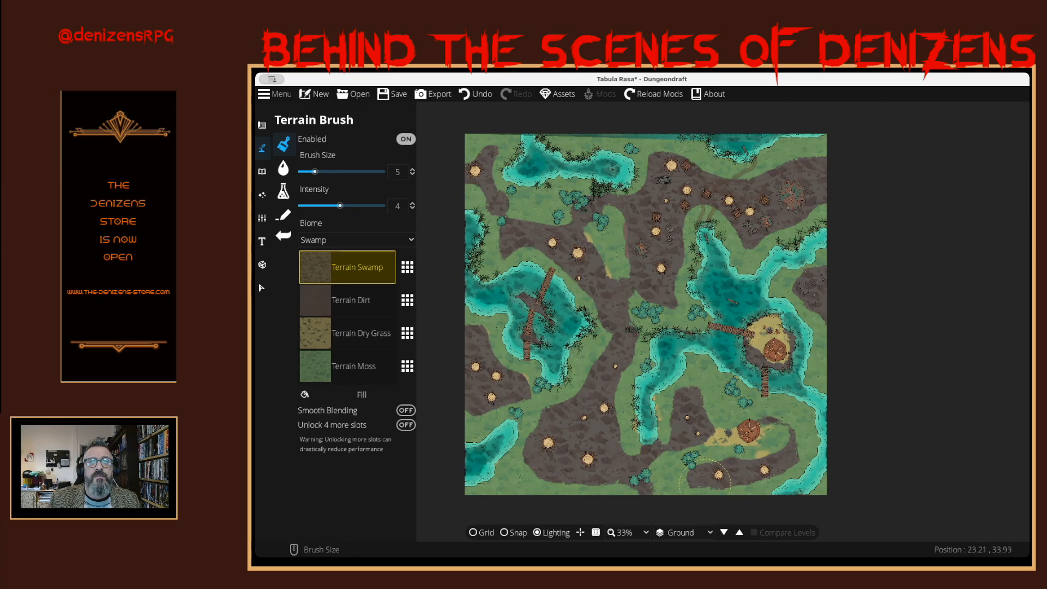
{"action": "left_click_drag", "start_coordinate": [694, 483], "coordinate": [697, 486]}
{"action": "left_click_drag", "start_coordinate": [792, 455], "coordinate": [802, 415]}
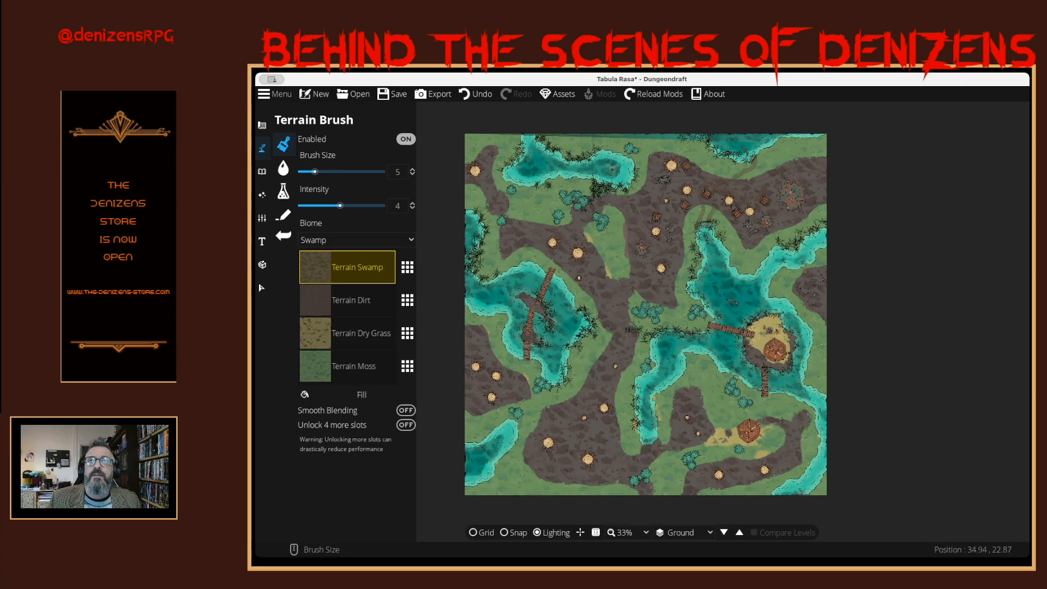
{"action": "left_click_drag", "start_coordinate": [822, 372], "coordinate": [817, 325]}
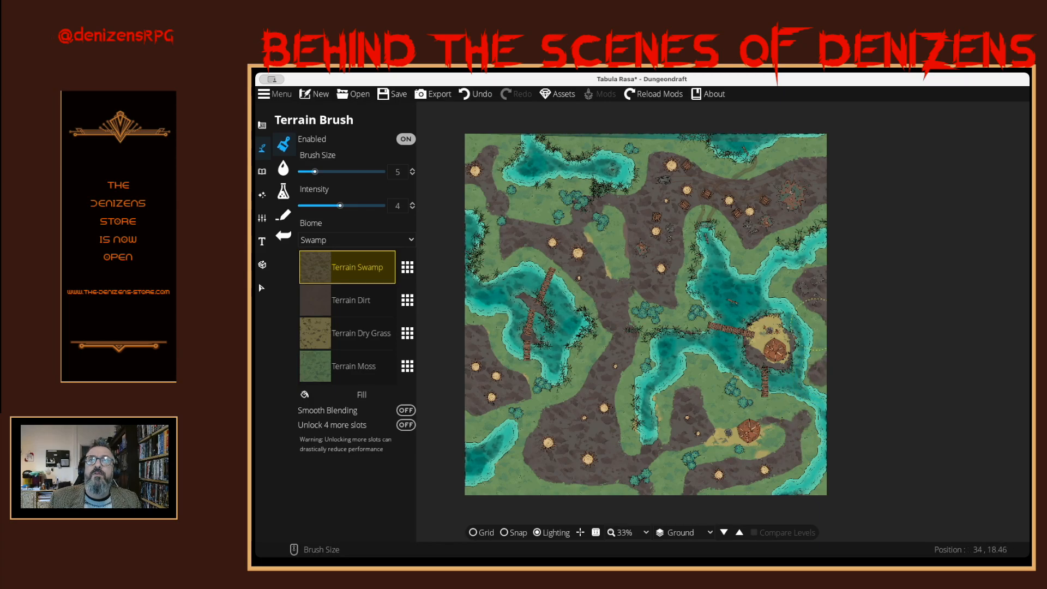
{"action": "left_click_drag", "start_coordinate": [804, 284], "coordinate": [781, 285]}
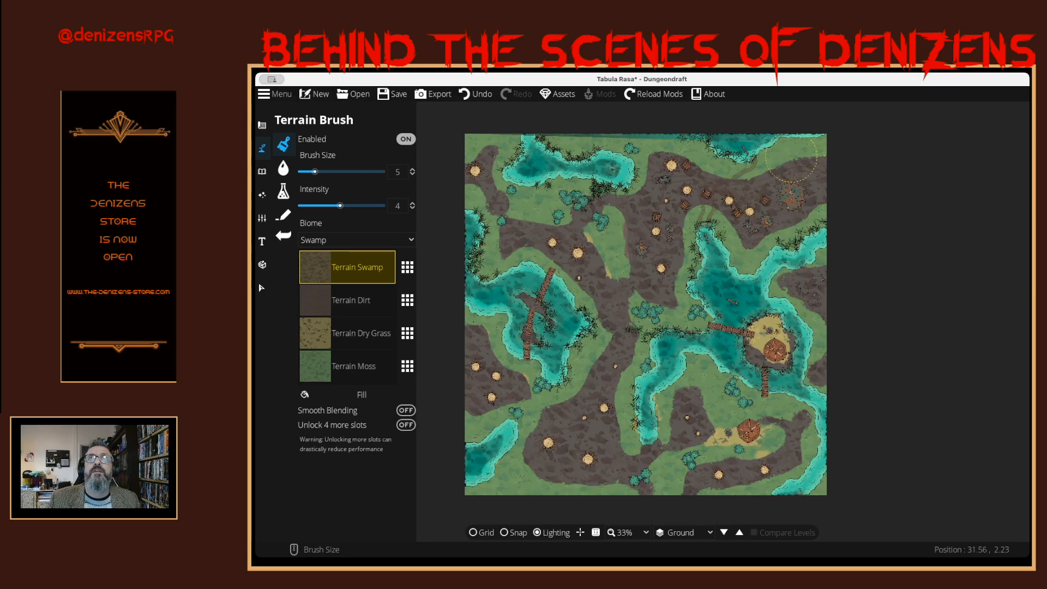
{"action": "left_click_drag", "start_coordinate": [791, 147], "coordinate": [787, 142]}
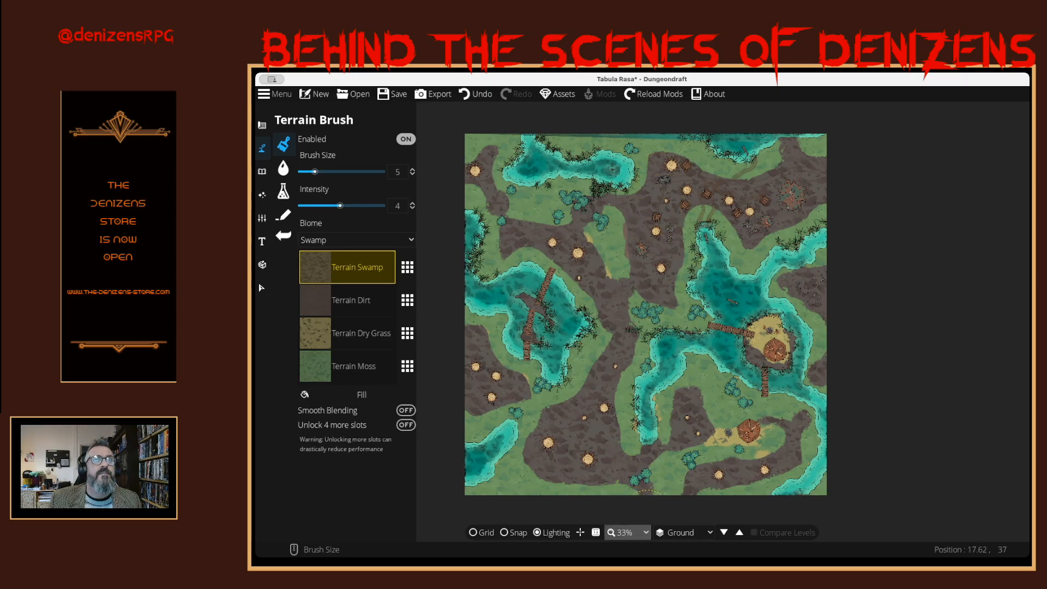
- Inspect the northern swamp, the eastern lake with its island hut and the southeastern camp at 100% zoom
{"action": "left_click", "coordinate": [627, 532]}
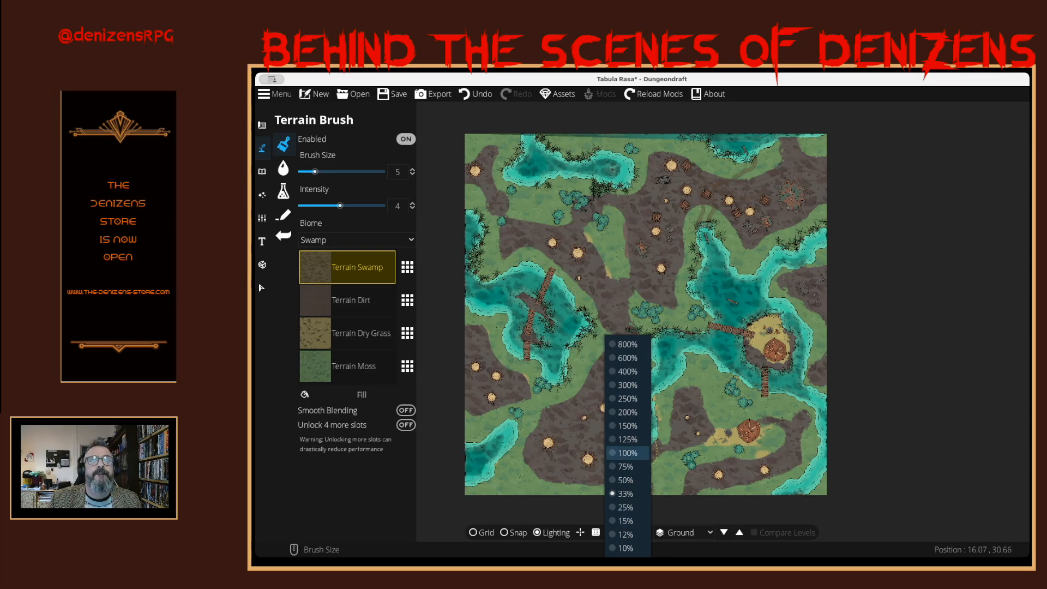
{"action": "left_click", "coordinate": [627, 453]}
{"action": "mouse_move", "coordinate": [749, 321]}
{"action": "left_mouse_down"}
{"action": "mouse_move", "coordinate": [755, 331]}
{"action": "mouse_move", "coordinate": [619, 514]}
{"action": "mouse_move", "coordinate": [577, 504]}
{"action": "left_mouse_up"}
{"action": "mouse_move", "coordinate": [675, 235]}
{"action": "left_mouse_down"}
{"action": "mouse_move", "coordinate": [697, 368]}
{"action": "mouse_move", "coordinate": [717, 388]}
{"action": "mouse_move", "coordinate": [687, 330]}
{"action": "left_mouse_up"}
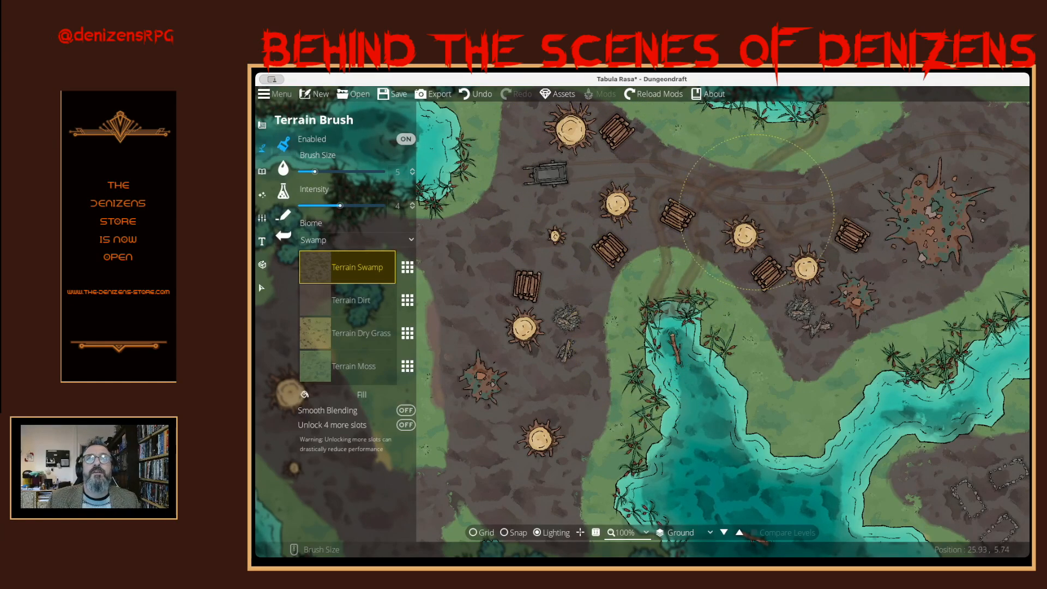
{"action": "mouse_move", "coordinate": [807, 214]}
{"action": "left_mouse_down"}
{"action": "mouse_move", "coordinate": [762, 285]}
{"action": "mouse_move", "coordinate": [728, 260]}
{"action": "mouse_move", "coordinate": [742, 239]}
{"action": "mouse_move", "coordinate": [783, 225]}
{"action": "left_mouse_up"}
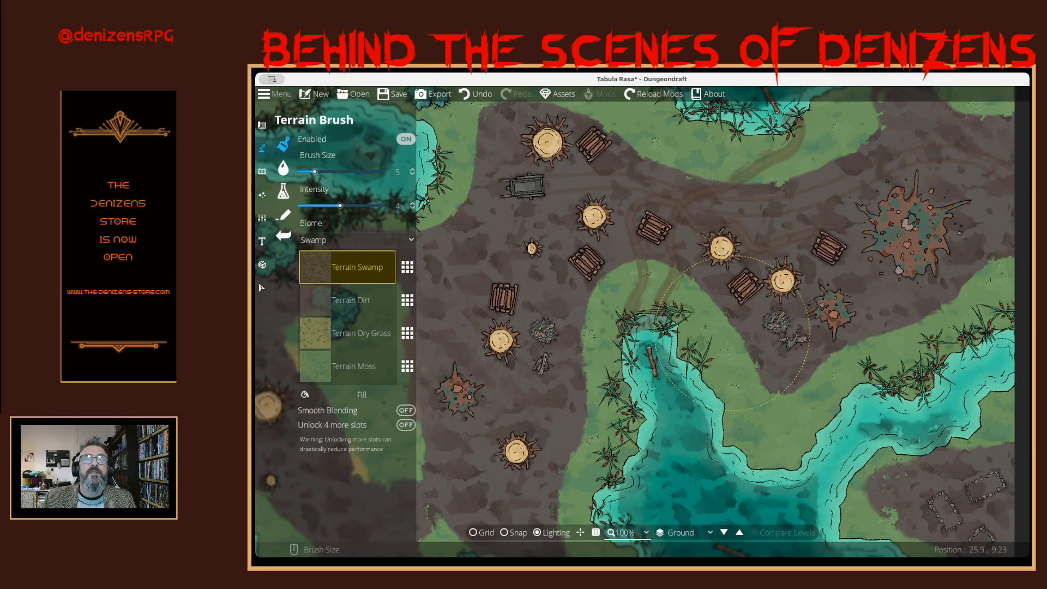
{"action": "left_click_drag", "start_coordinate": [732, 335], "coordinate": [741, 280]}
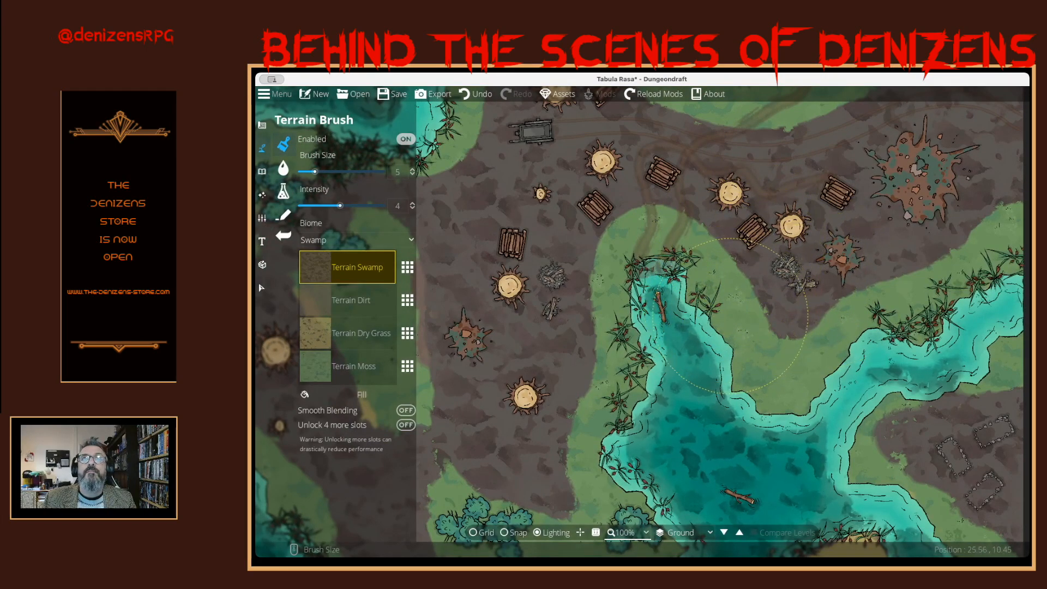
{"action": "mouse_move", "coordinate": [688, 339]}
{"action": "left_mouse_down"}
{"action": "mouse_move", "coordinate": [653, 229]}
{"action": "mouse_move", "coordinate": [686, 287]}
{"action": "left_mouse_up"}
{"action": "left_click_drag", "start_coordinate": [738, 357], "coordinate": [661, 207]}
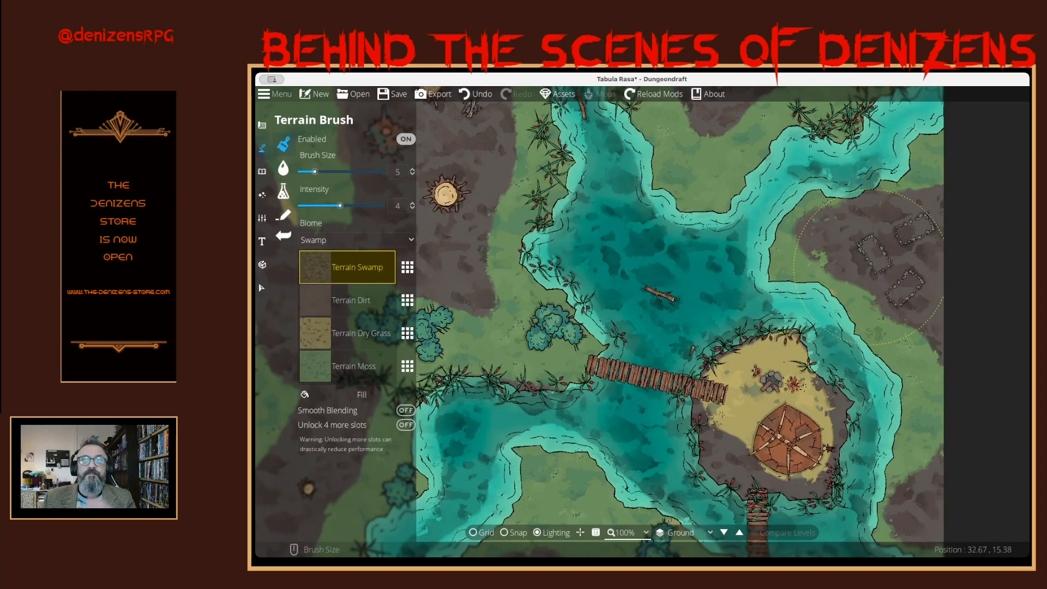
{"action": "left_click_drag", "start_coordinate": [740, 411], "coordinate": [710, 341]}
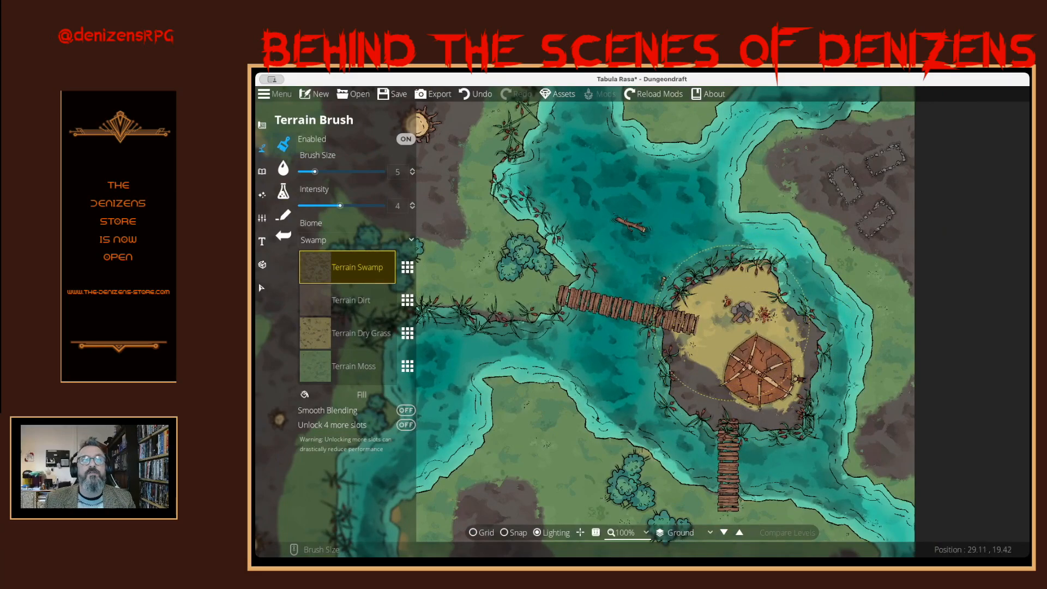
{"action": "left_click_drag", "start_coordinate": [614, 390], "coordinate": [748, 260]}
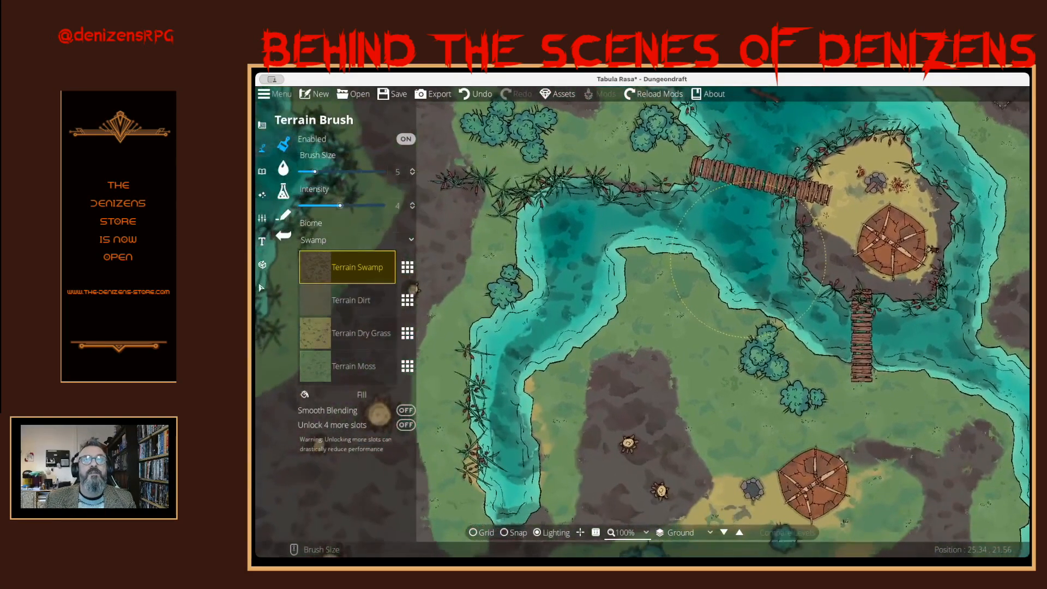
{"action": "left_click_drag", "start_coordinate": [704, 450], "coordinate": [683, 353]}
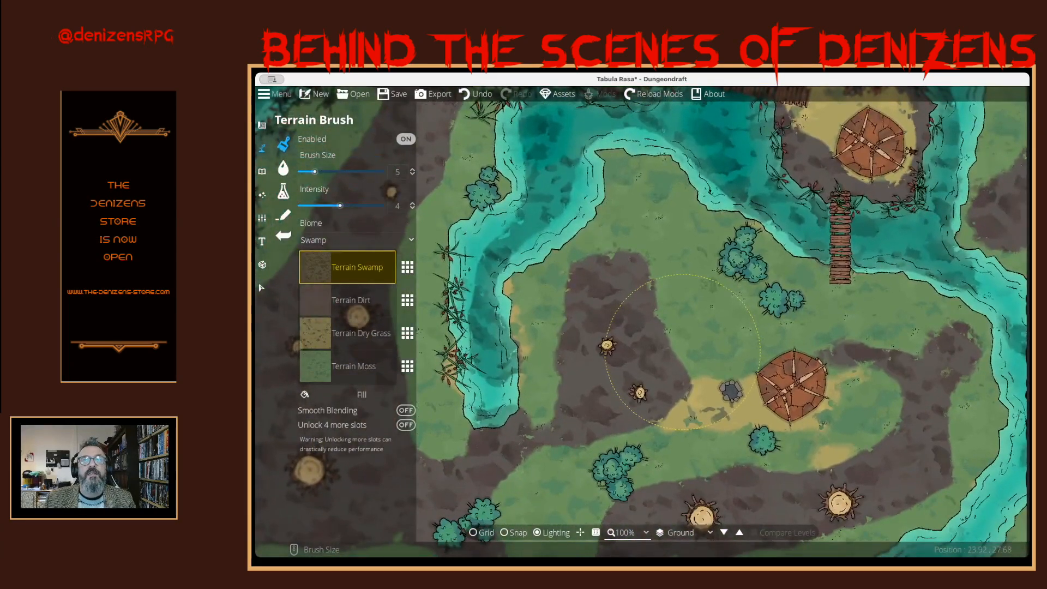
{"action": "mouse_move", "coordinate": [577, 404]}
{"action": "left_mouse_down"}
{"action": "mouse_move", "coordinate": [716, 331]}
{"action": "mouse_move", "coordinate": [772, 418]}
{"action": "left_mouse_up"}
{"action": "mouse_move", "coordinate": [617, 317]}
{"action": "left_mouse_down"}
{"action": "mouse_move", "coordinate": [627, 439]}
{"action": "mouse_move", "coordinate": [611, 464]}
{"action": "left_mouse_up"}
{"action": "mouse_move", "coordinate": [677, 305]}
{"action": "left_mouse_down"}
{"action": "mouse_move", "coordinate": [585, 438]}
{"action": "mouse_move", "coordinate": [661, 306]}
{"action": "mouse_move", "coordinate": [661, 412]}
{"action": "mouse_move", "coordinate": [663, 402]}
{"action": "left_mouse_up"}
{"action": "left_click_drag", "start_coordinate": [688, 254], "coordinate": [676, 341]}
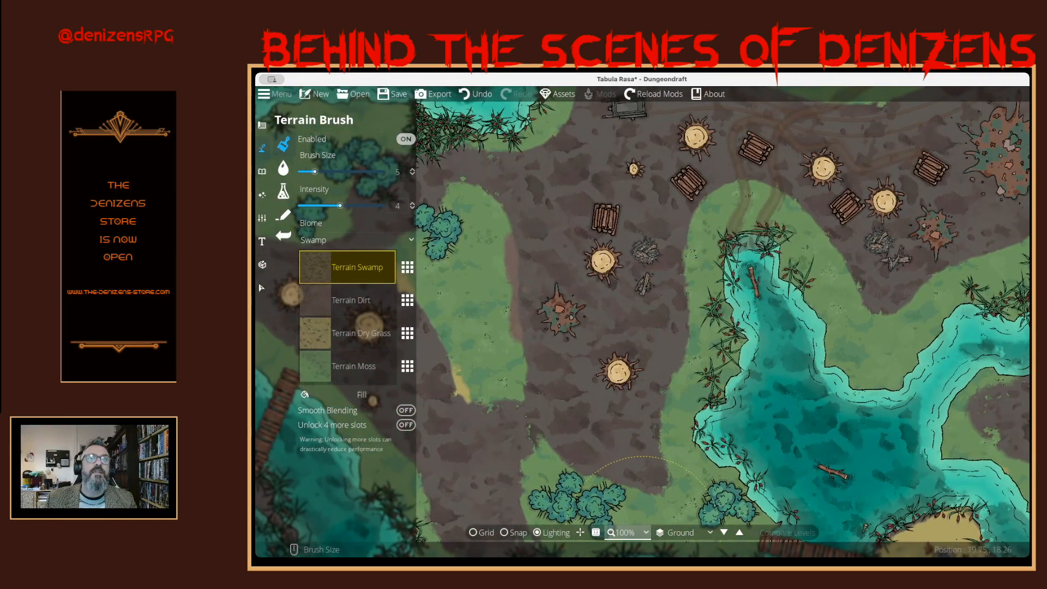
- At 50% zoom, paint Terrain Swamp beside the western lake and link the southwestern swamp patch to the central ground
{"action": "left_click", "coordinate": [625, 533]}
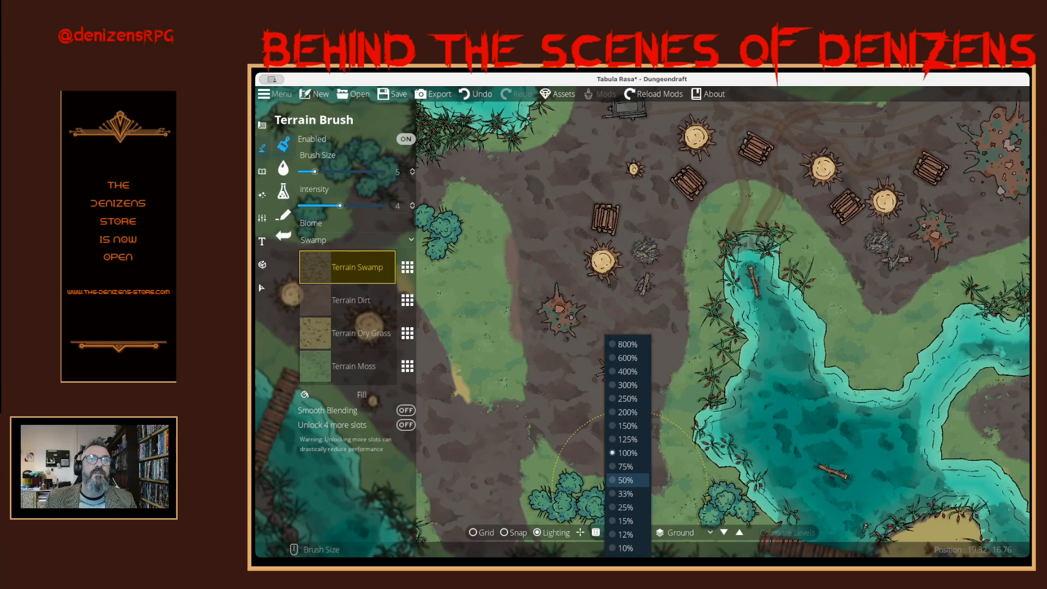
{"action": "left_click", "coordinate": [626, 480]}
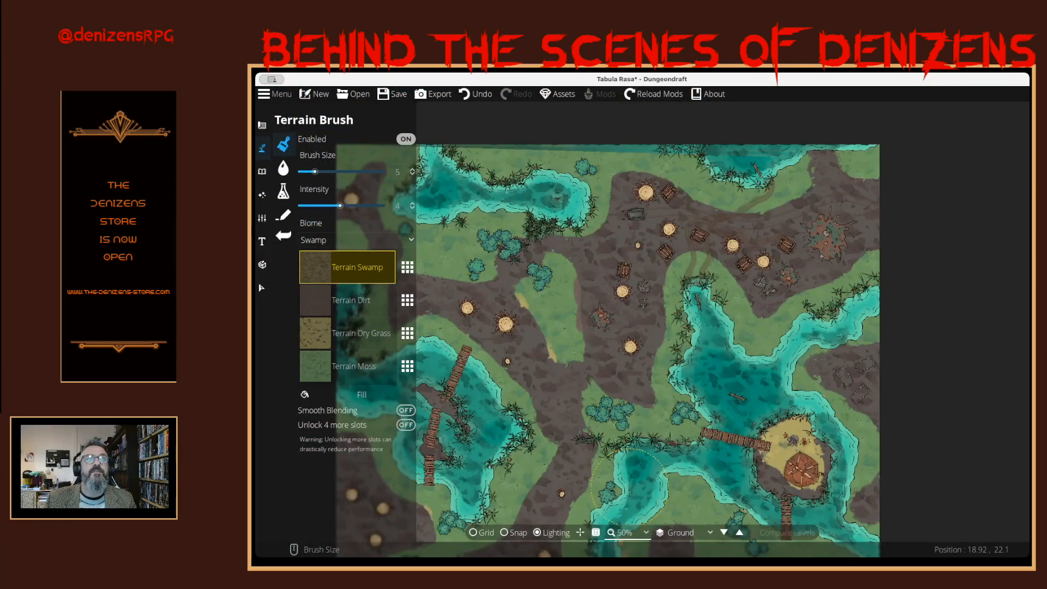
{"action": "left_click_drag", "start_coordinate": [643, 434], "coordinate": [730, 358]}
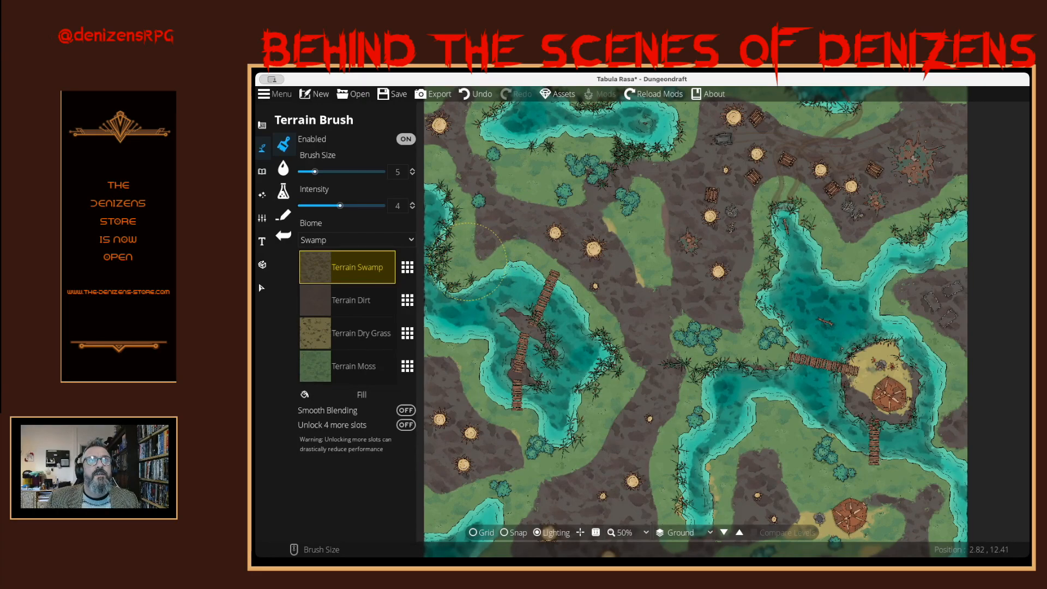
{"action": "left_click", "coordinate": [463, 265]}
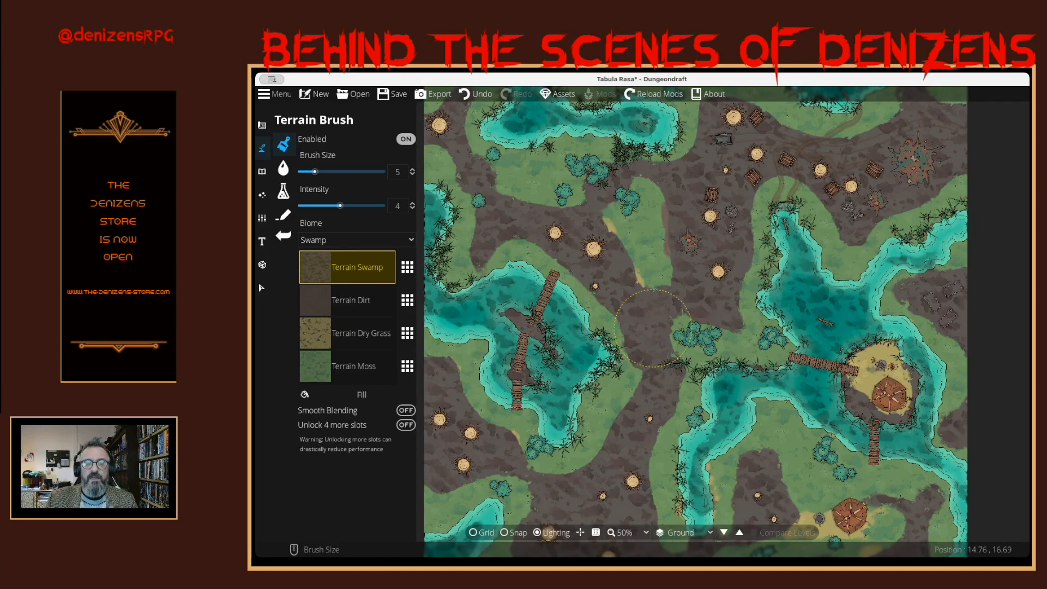
- Paint Terrain Swamp down to the map's southern edge, east of the southwestern pool
{"action": "left_click_drag", "start_coordinate": [653, 328], "coordinate": [721, 272]}
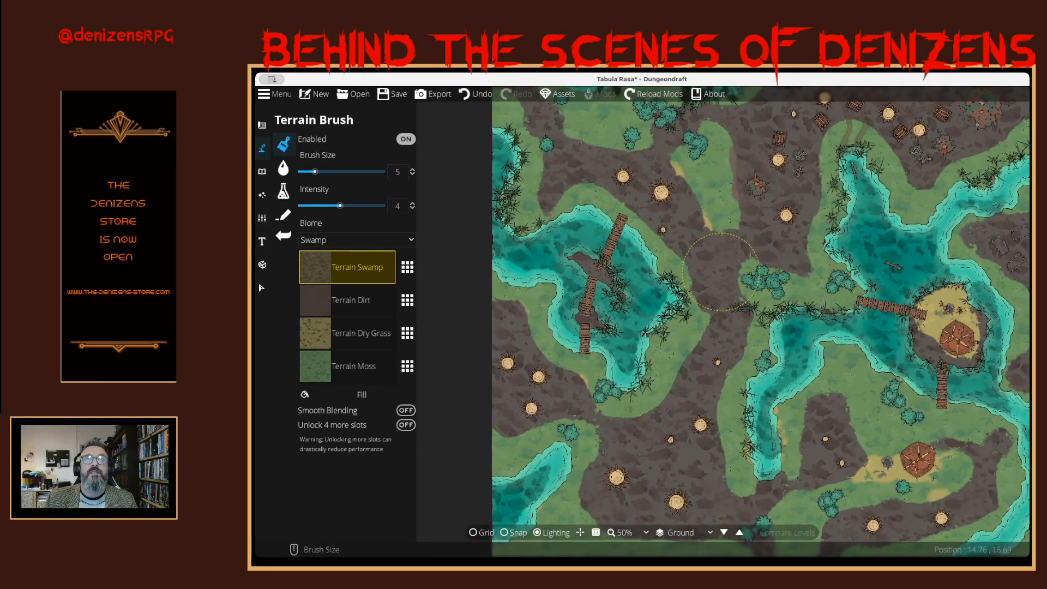
{"action": "key", "text": "Down"}
{"action": "key", "text": "Right"}
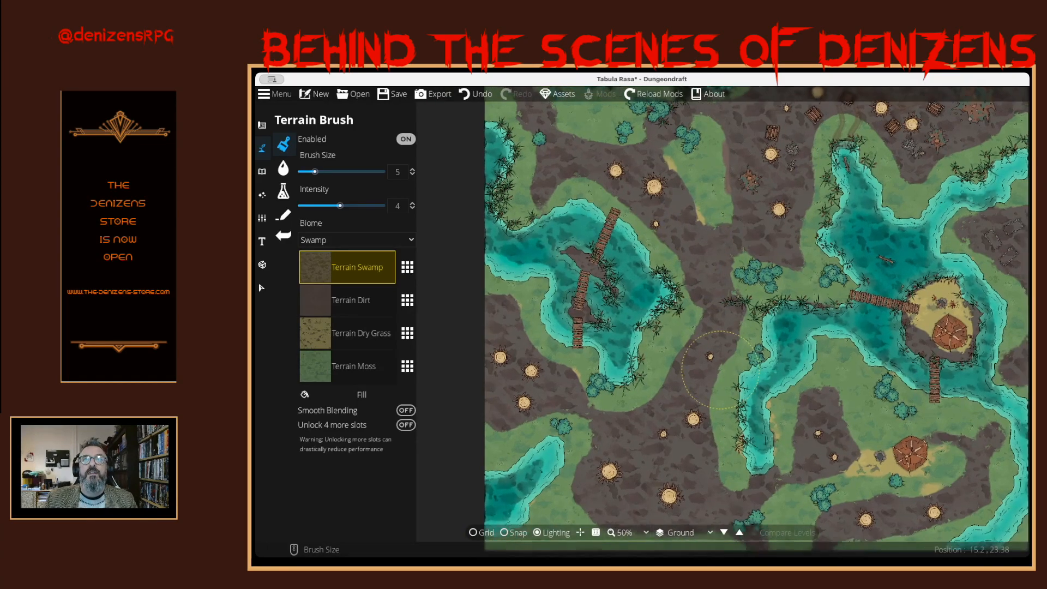
{"action": "key", "text": "Up"}
{"action": "key", "text": "Left"}
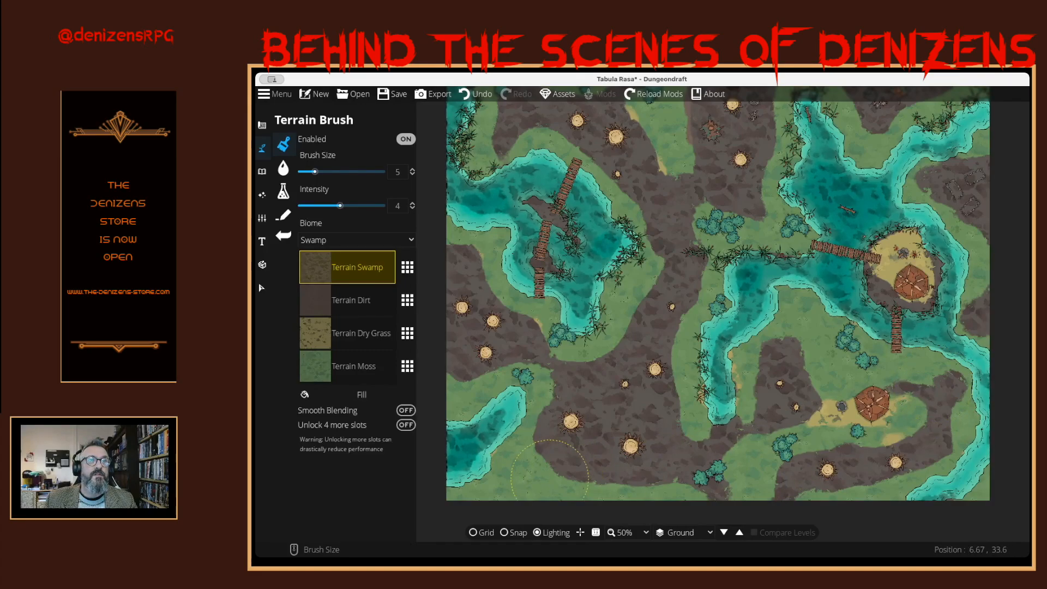
{"action": "left_click", "coordinate": [544, 488]}
{"action": "left_click_drag", "start_coordinate": [544, 489], "coordinate": [543, 492]}
- Check the repainted terrain over the whole map at 25% zoom and its centre at 100%
{"action": "mouse_move", "coordinate": [868, 317]}
{"action": "left_mouse_down"}
{"action": "mouse_move", "coordinate": [835, 436]}
{"action": "mouse_move", "coordinate": [845, 456]}
{"action": "mouse_move", "coordinate": [820, 514]}
{"action": "mouse_move", "coordinate": [840, 522]}
{"action": "mouse_move", "coordinate": [859, 486]}
{"action": "mouse_move", "coordinate": [850, 389]}
{"action": "mouse_move", "coordinate": [854, 400]}
{"action": "mouse_move", "coordinate": [827, 423]}
{"action": "left_mouse_up"}
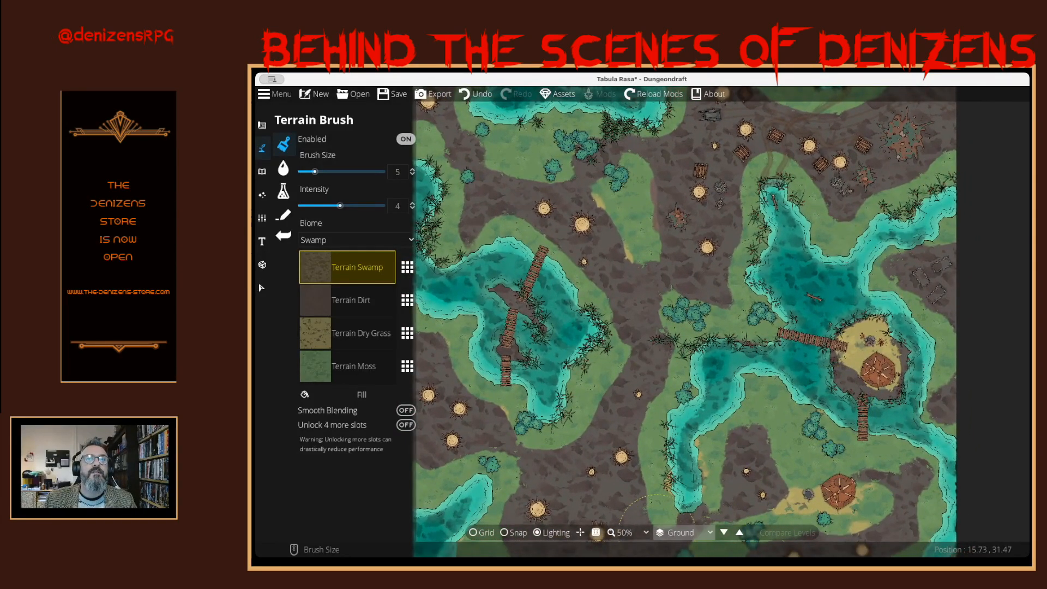
{"action": "left_click", "coordinate": [623, 532]}
{"action": "left_click", "coordinate": [625, 508]}
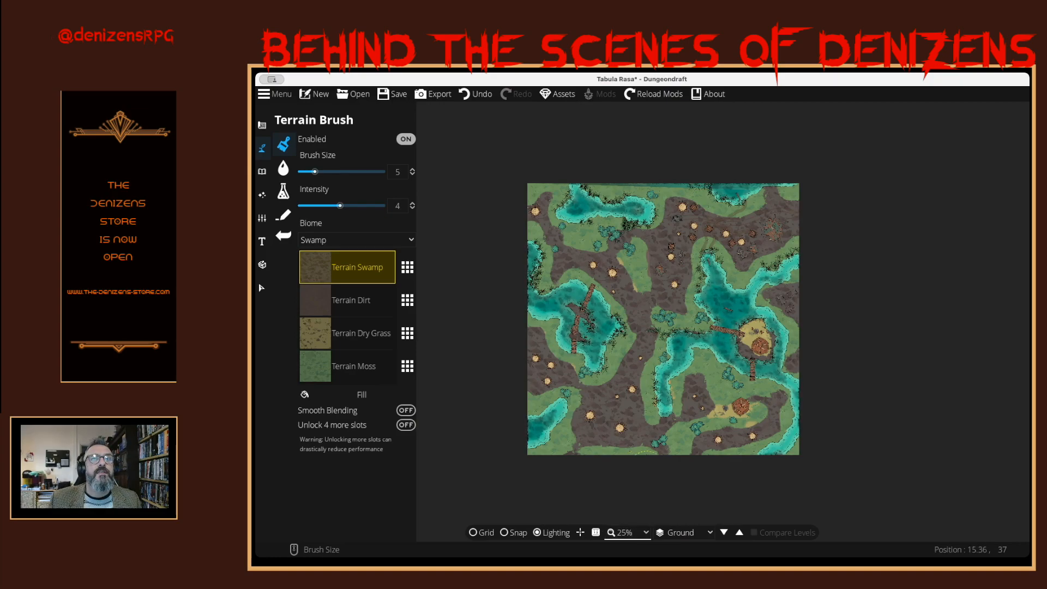
{"action": "left_click", "coordinate": [625, 533]}
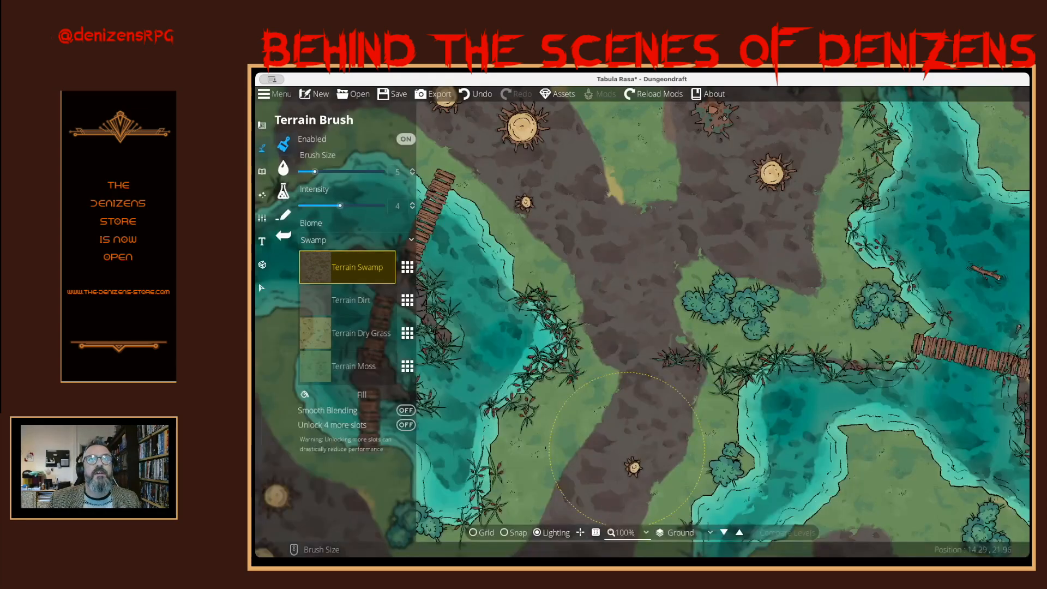
{"action": "left_click", "coordinate": [626, 453]}
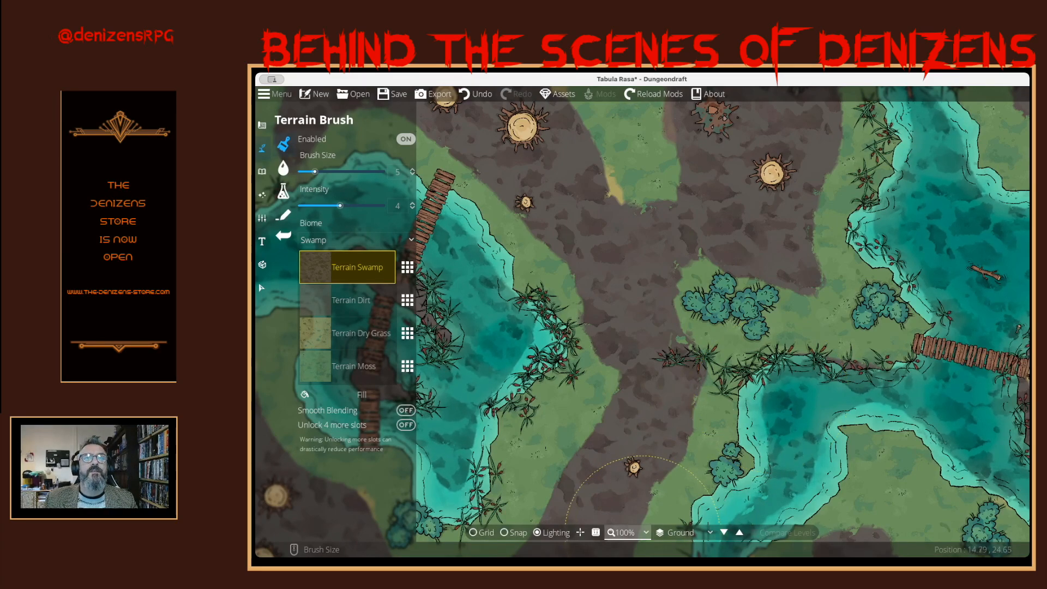
- Inspect the ground between the western lake and the central channel at 100% zoom, and return to the 50% overview
{"action": "mouse_move", "coordinate": [709, 418]}
{"action": "left_mouse_down"}
{"action": "mouse_move", "coordinate": [681, 319]}
{"action": "mouse_move", "coordinate": [656, 289]}
{"action": "left_mouse_up"}
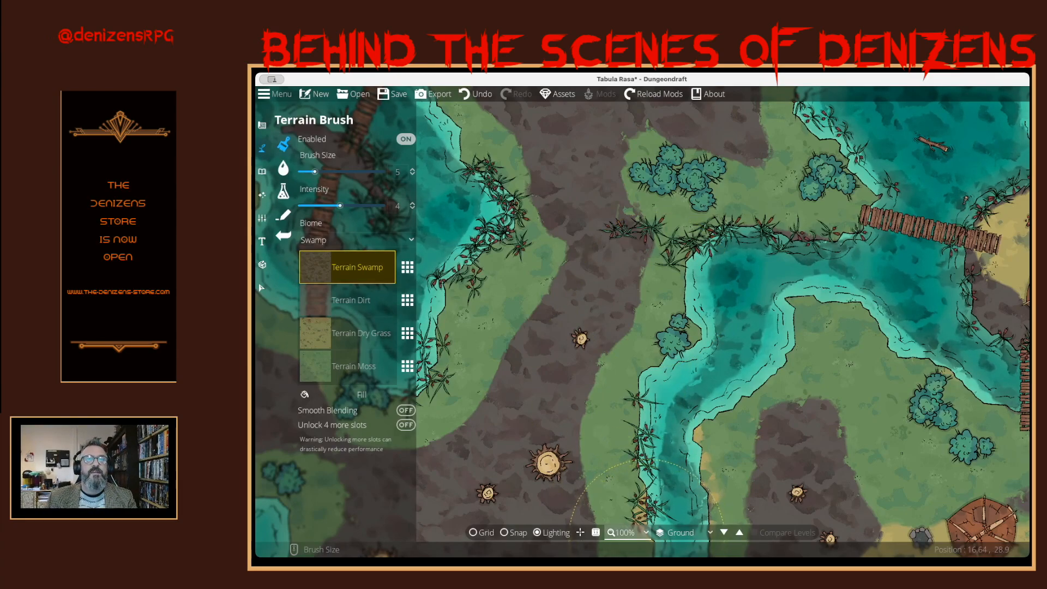
{"action": "left_click", "coordinate": [645, 533]}
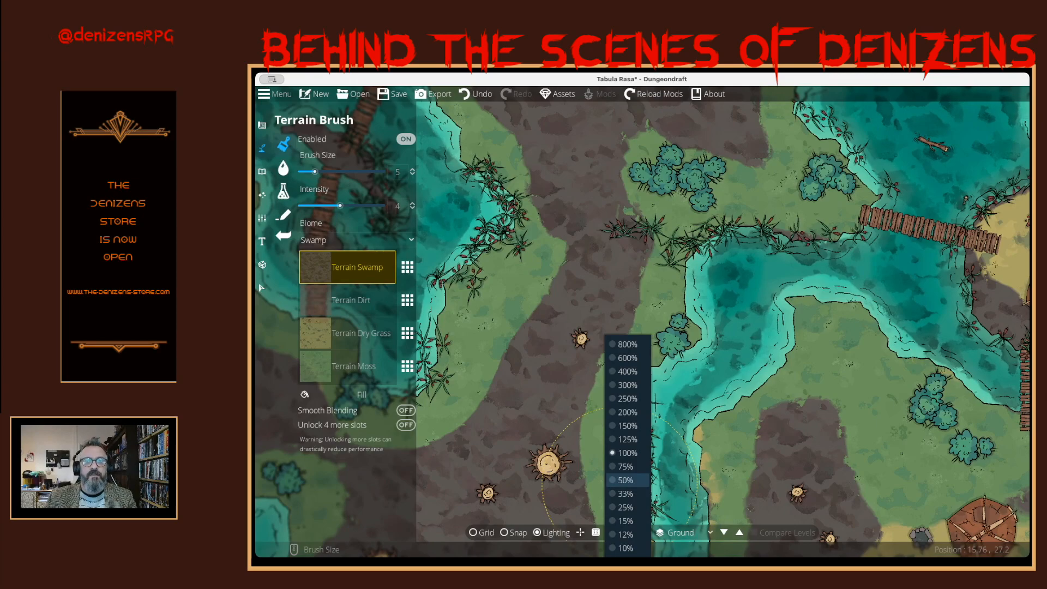
{"action": "left_click", "coordinate": [626, 480]}
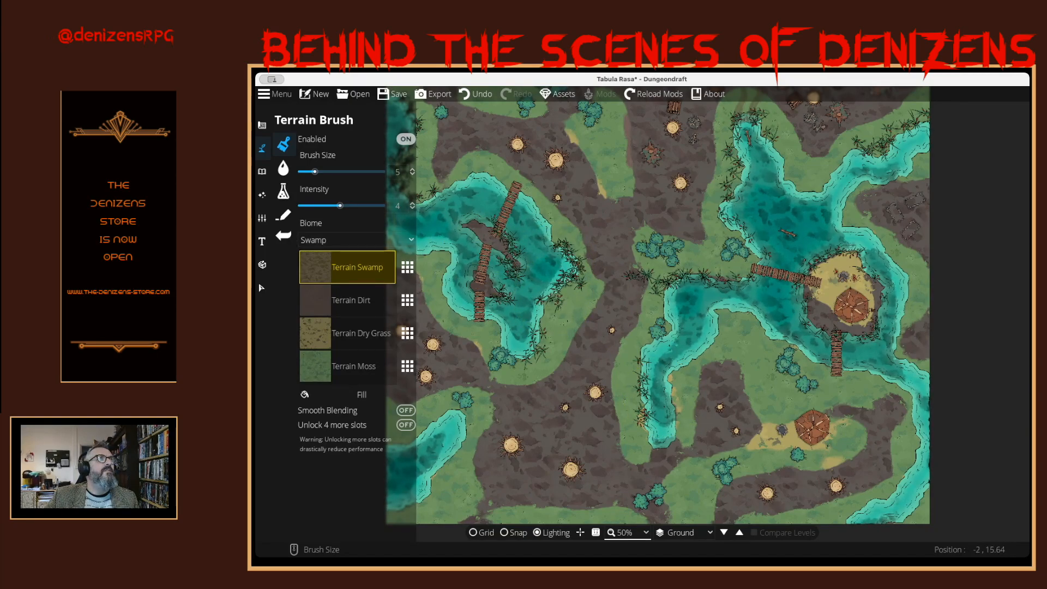
- With the Scatter Tool, place Flotsam 02 and other floating debris in the water around the hut island's southern bridge and in the southeastern river
{"action": "left_click", "coordinate": [262, 171]}
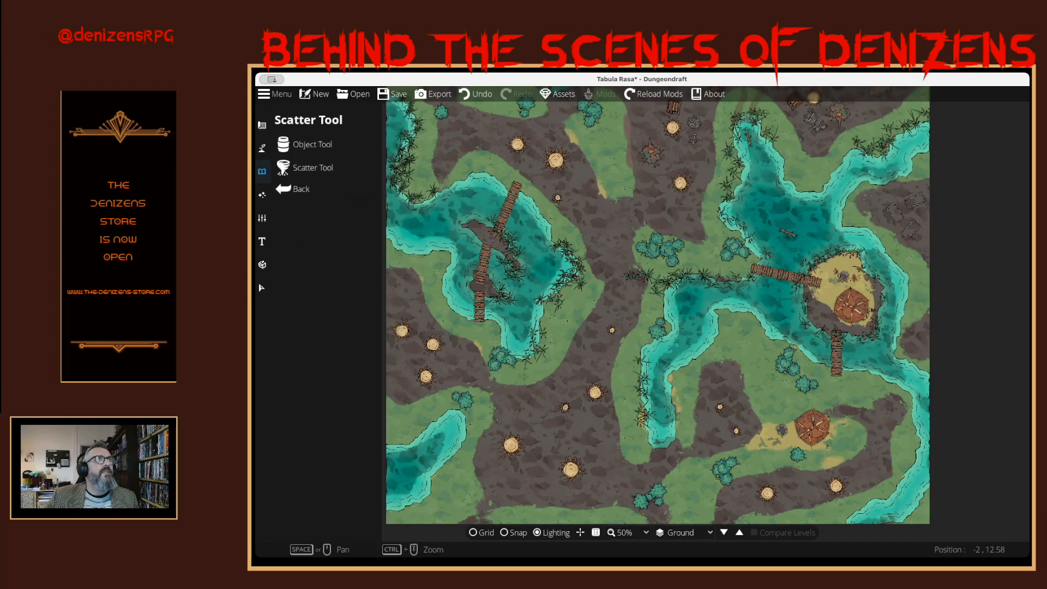
{"action": "left_click", "coordinate": [305, 167]}
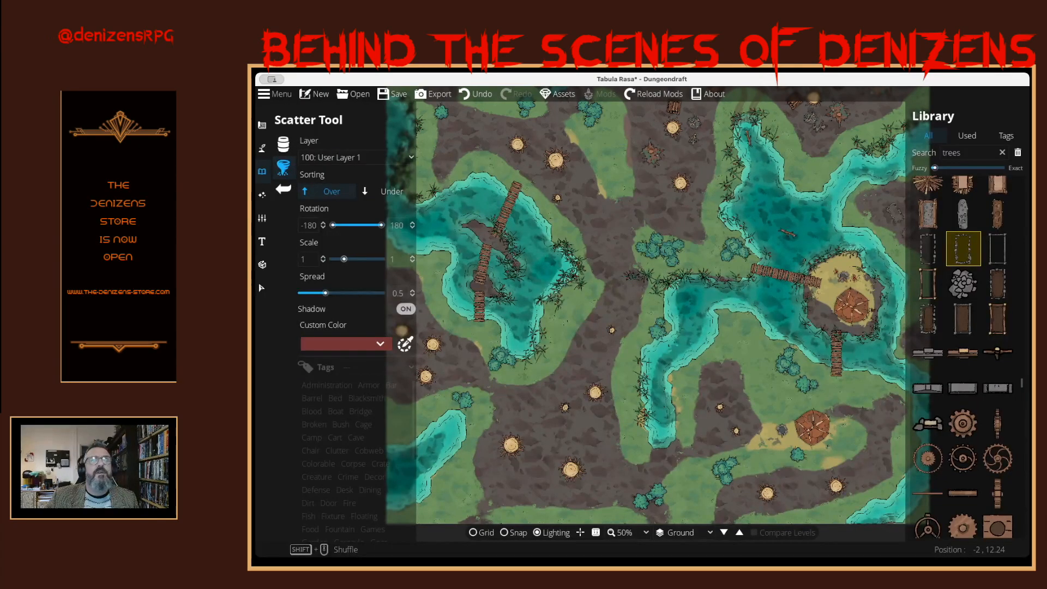
{"action": "mouse_move", "coordinate": [972, 358]}
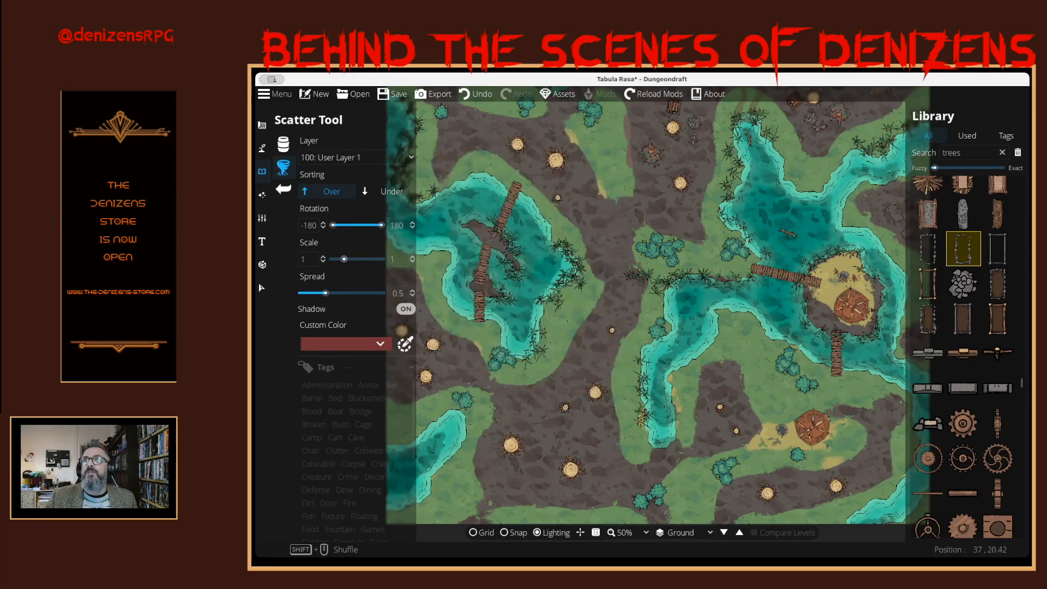
{"action": "scroll", "coordinate": [963, 355], "scroll_direction": "up", "scroll_amount": 5}
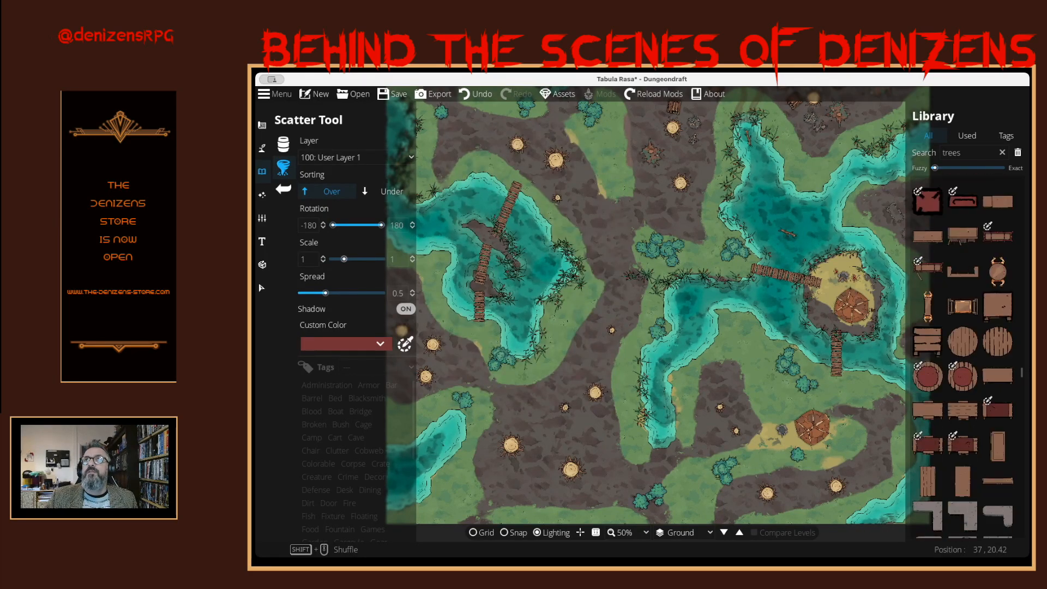
{"action": "scroll", "coordinate": [962, 354], "scroll_direction": "up", "scroll_amount": 3}
{"action": "scroll", "coordinate": [962, 354], "scroll_direction": "up", "scroll_amount": 6}
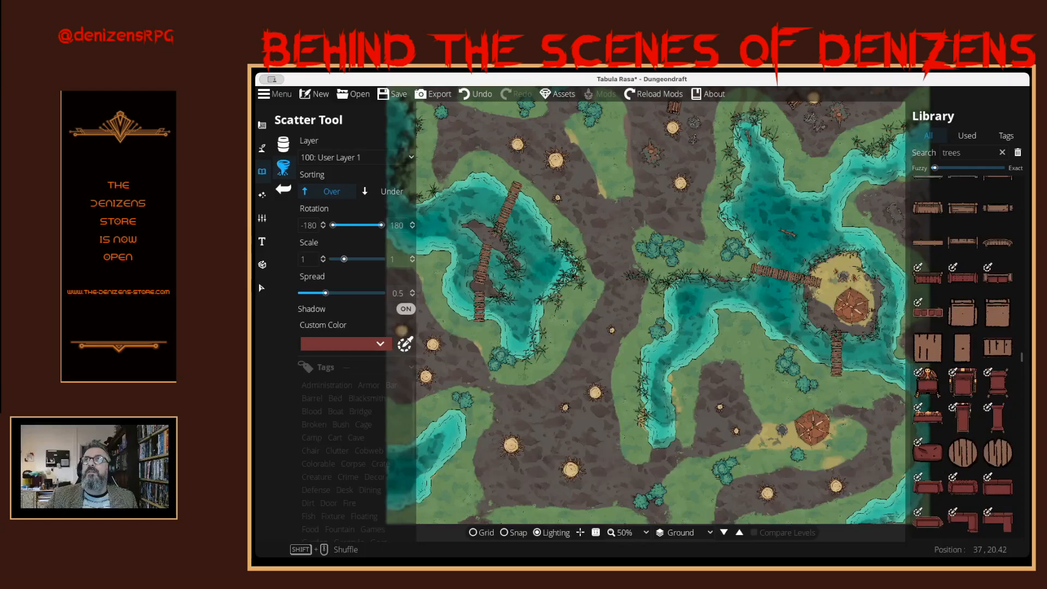
{"action": "scroll", "coordinate": [962, 355], "scroll_direction": "up", "scroll_amount": 6}
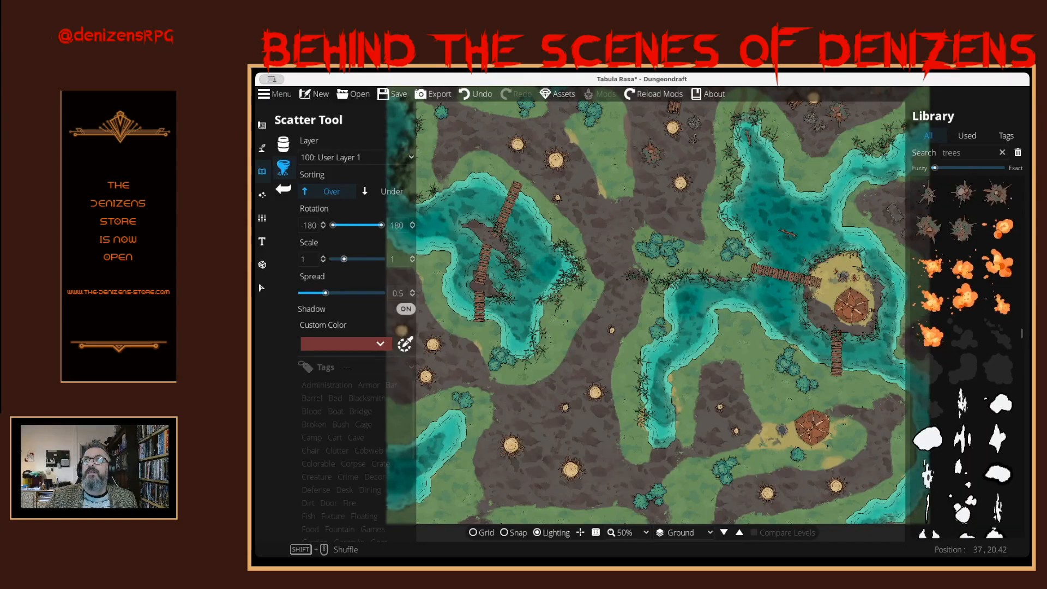
{"action": "scroll", "coordinate": [963, 355], "scroll_direction": "up", "scroll_amount": 6}
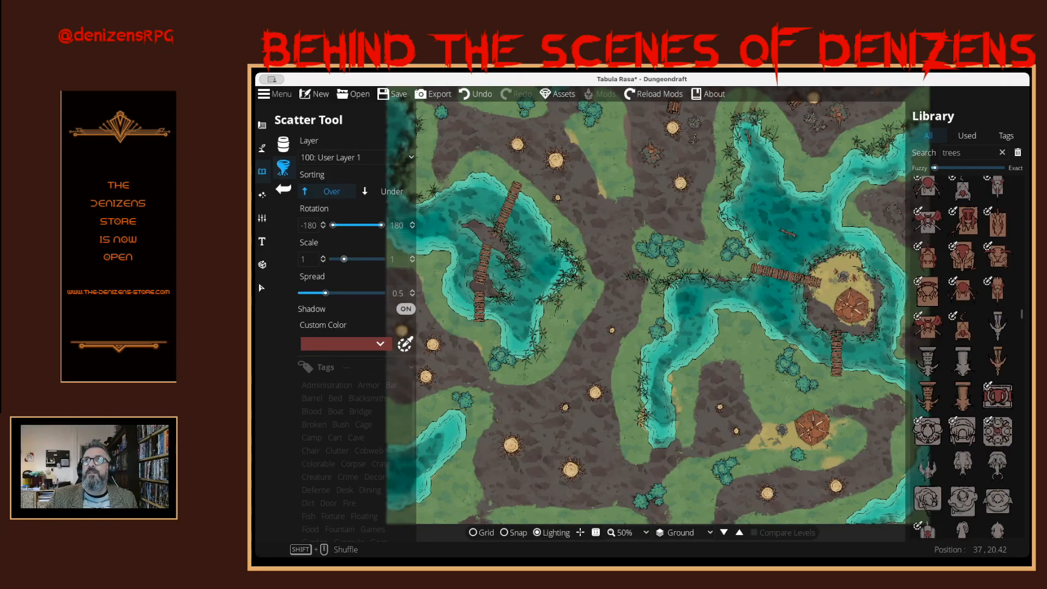
{"action": "scroll", "coordinate": [963, 354], "scroll_direction": "up", "scroll_amount": 6}
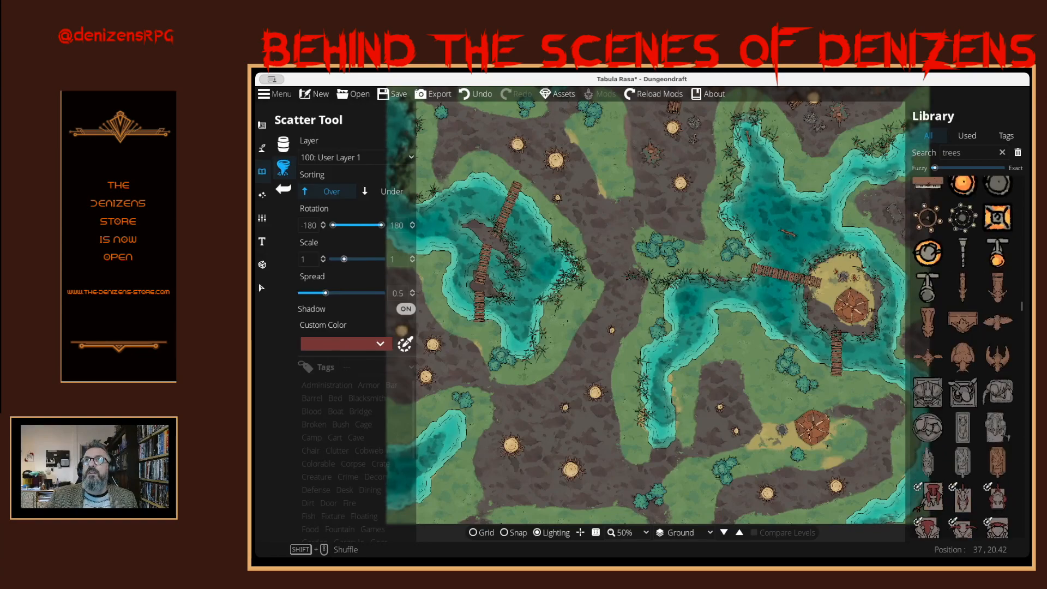
{"action": "scroll", "coordinate": [963, 355], "scroll_direction": "up", "scroll_amount": 6}
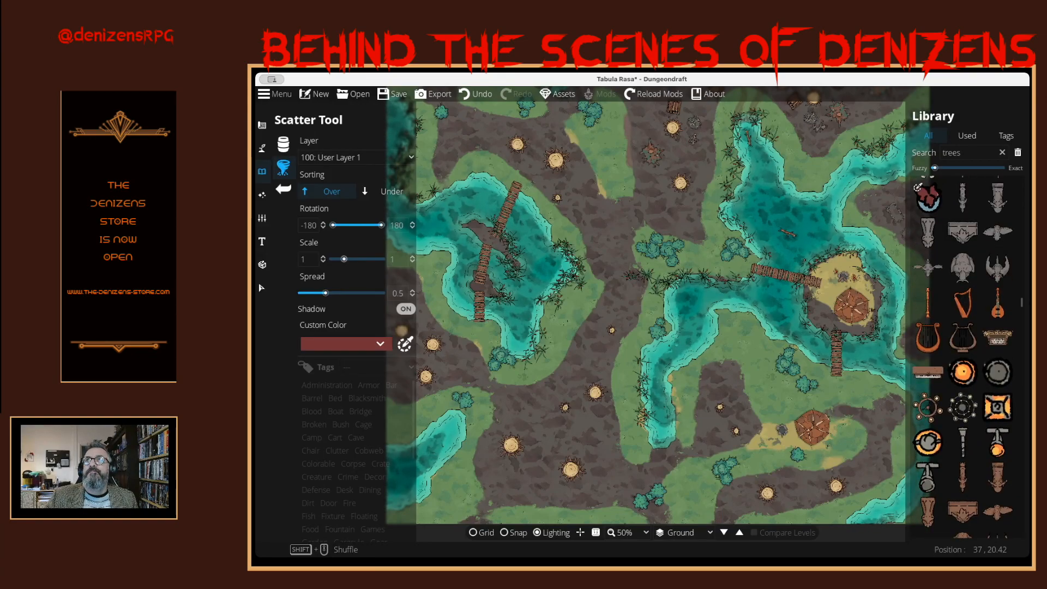
{"action": "scroll", "coordinate": [963, 354], "scroll_direction": "up", "scroll_amount": 6}
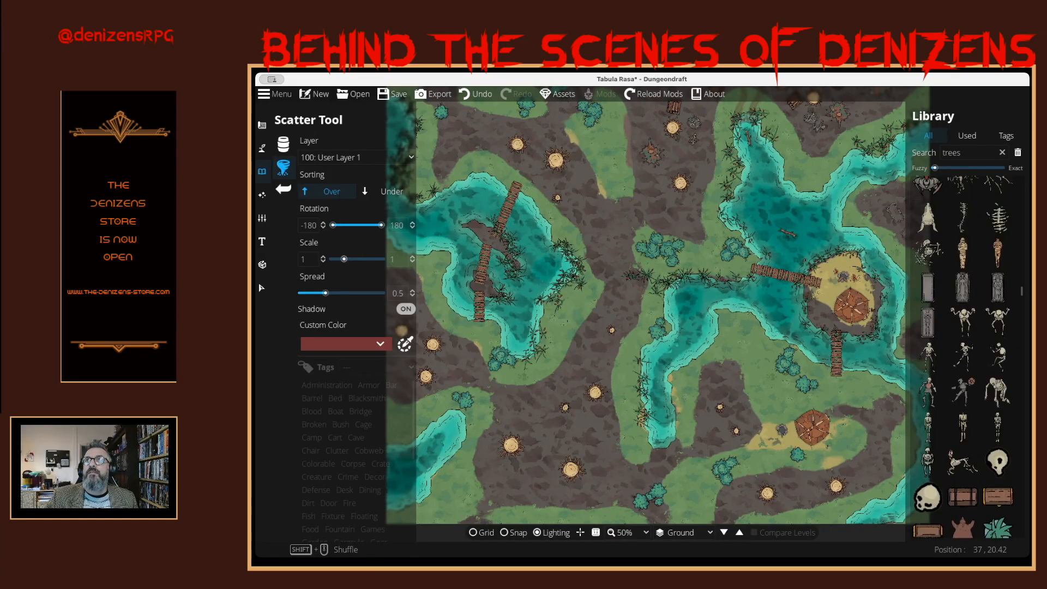
{"action": "scroll", "coordinate": [962, 355], "scroll_direction": "up", "scroll_amount": 5}
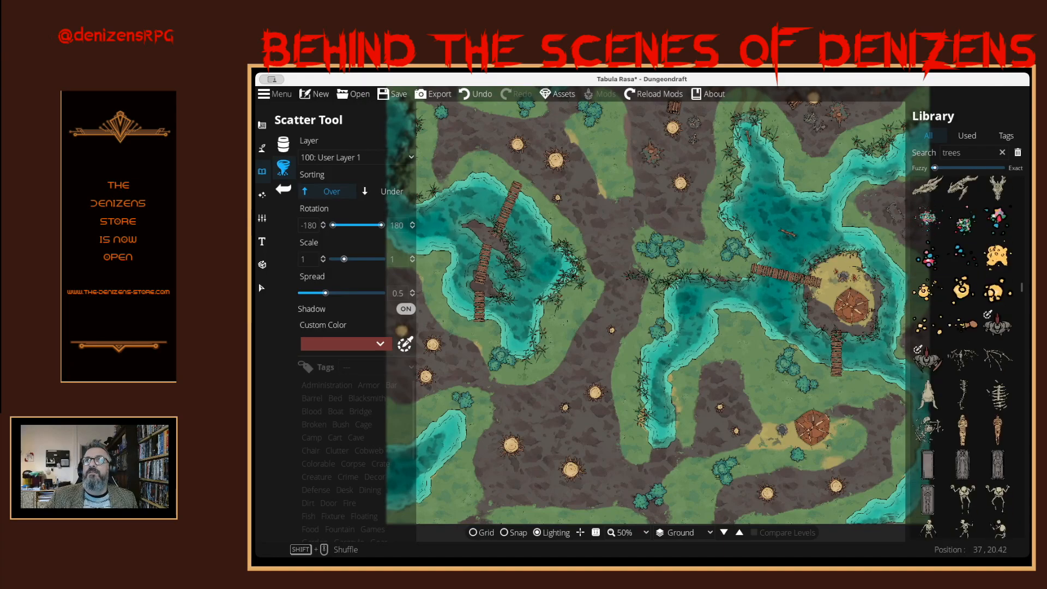
{"action": "scroll", "coordinate": [962, 354], "scroll_direction": "up", "scroll_amount": 4}
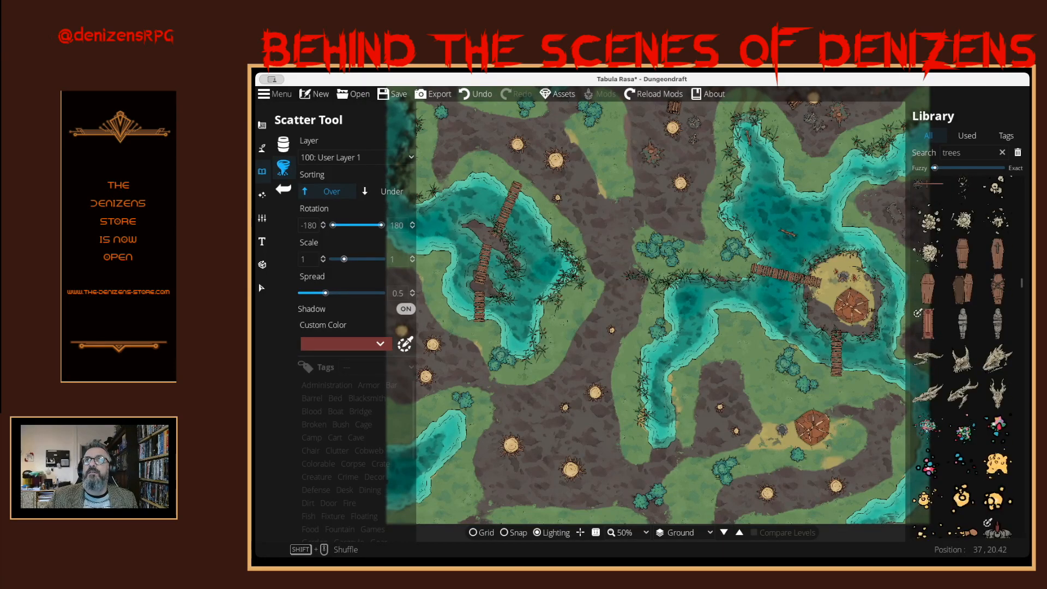
{"action": "scroll", "coordinate": [963, 355], "scroll_direction": "up", "scroll_amount": 5}
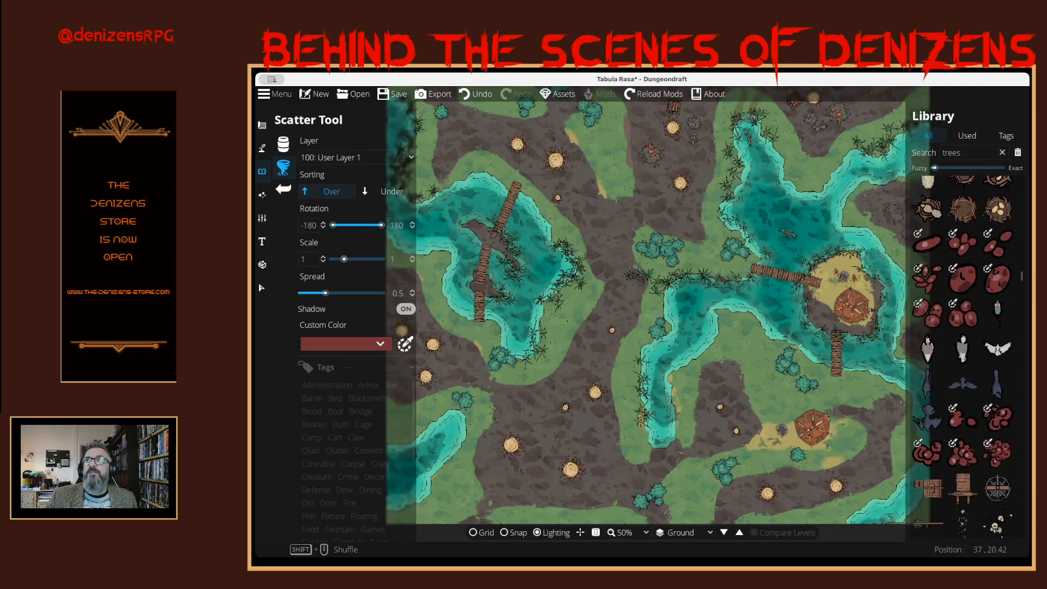
{"action": "scroll", "coordinate": [962, 354], "scroll_direction": "up", "scroll_amount": 5}
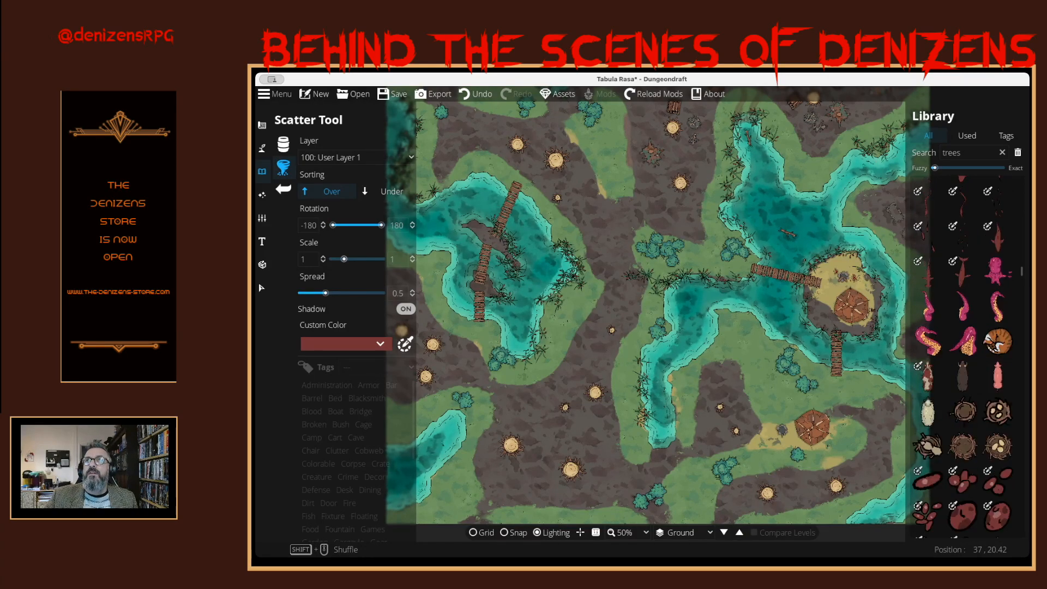
{"action": "scroll", "coordinate": [963, 354], "scroll_direction": "up", "scroll_amount": 3}
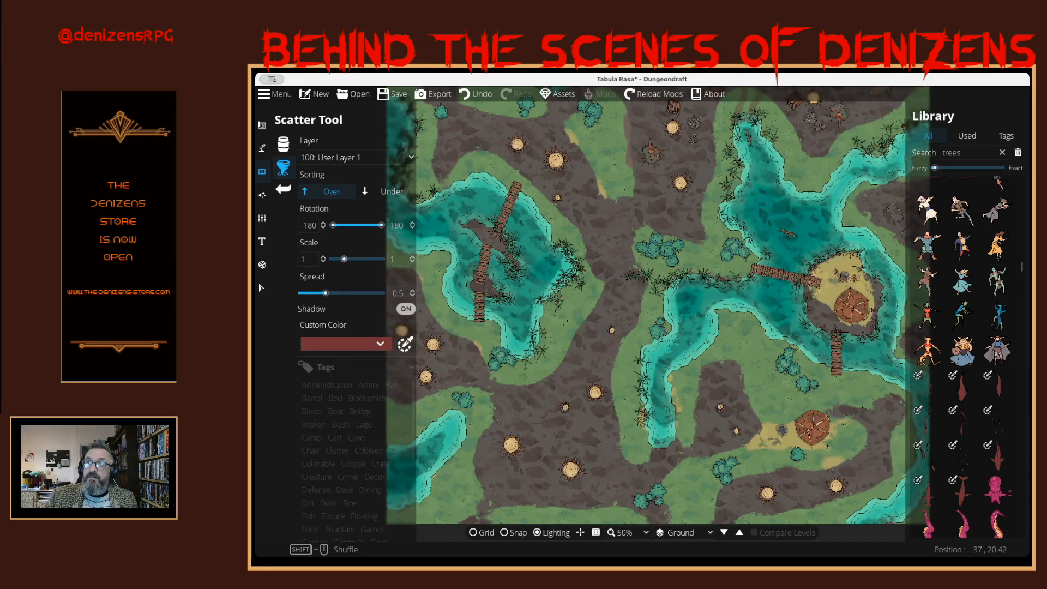
{"action": "scroll", "coordinate": [963, 355], "scroll_direction": "up", "scroll_amount": 4}
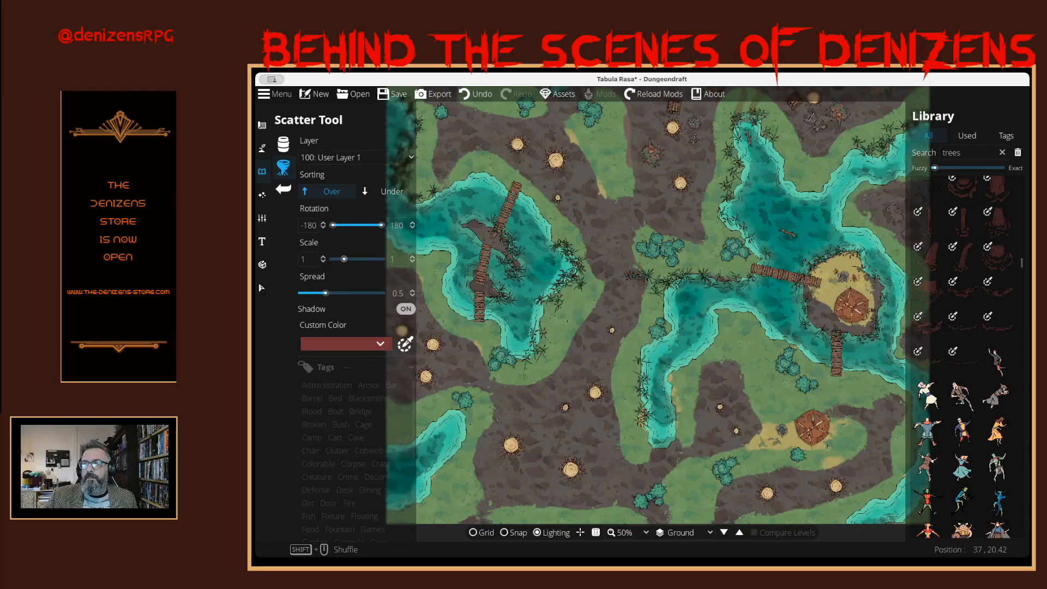
{"action": "scroll", "coordinate": [963, 355], "scroll_direction": "up", "scroll_amount": 1}
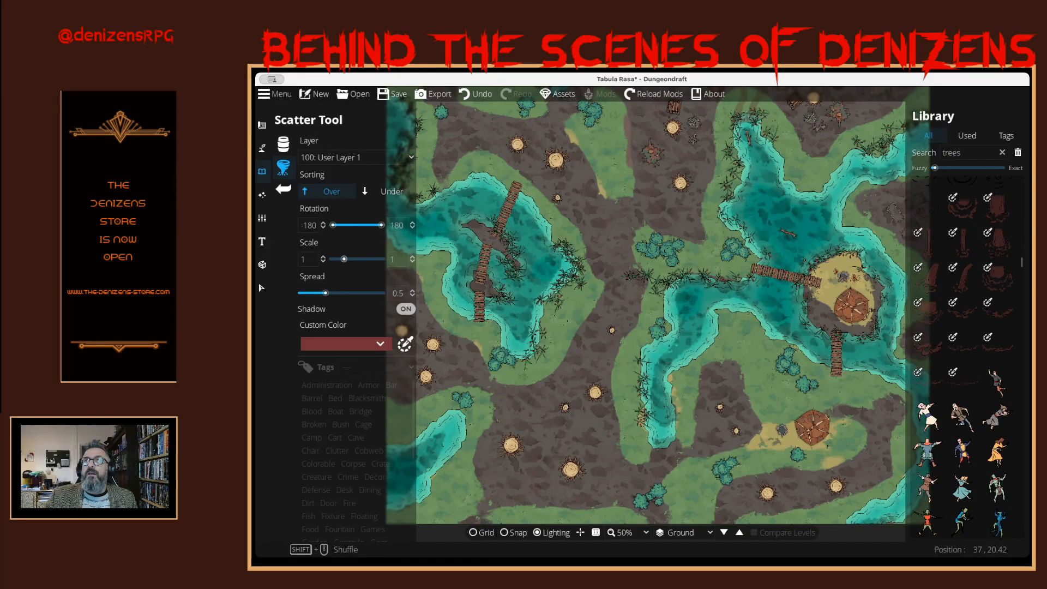
{"action": "scroll", "coordinate": [963, 354], "scroll_direction": "up", "scroll_amount": 4}
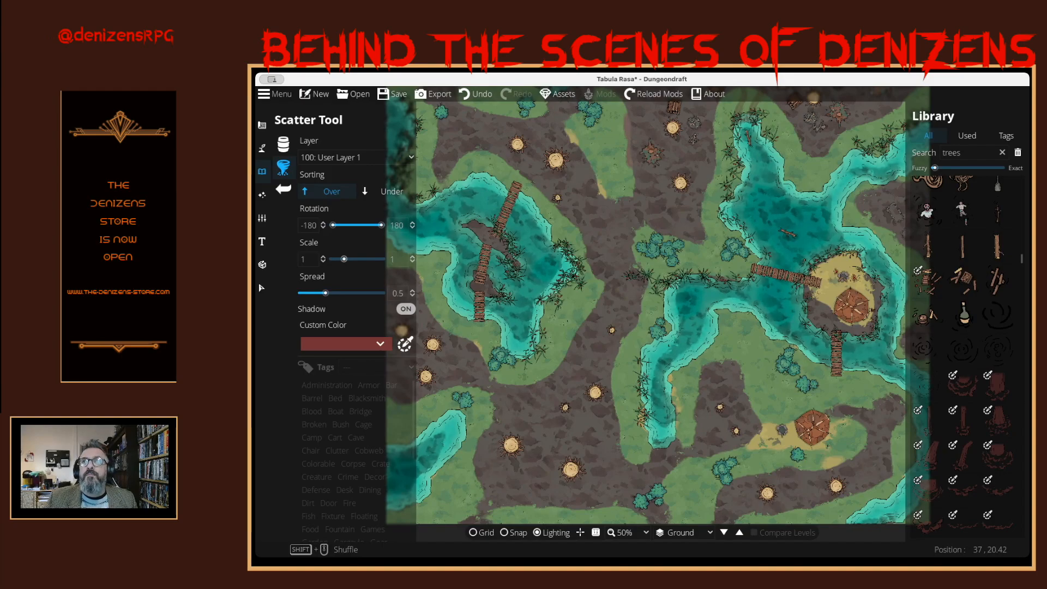
{"action": "mouse_move", "coordinate": [964, 282]}
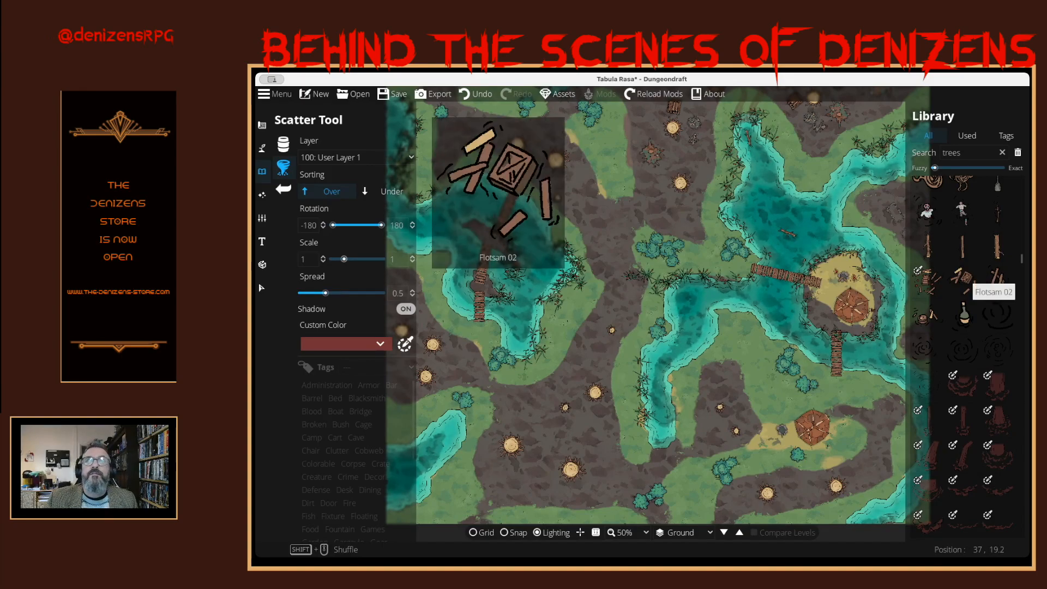
{"action": "left_click", "coordinate": [964, 280]}
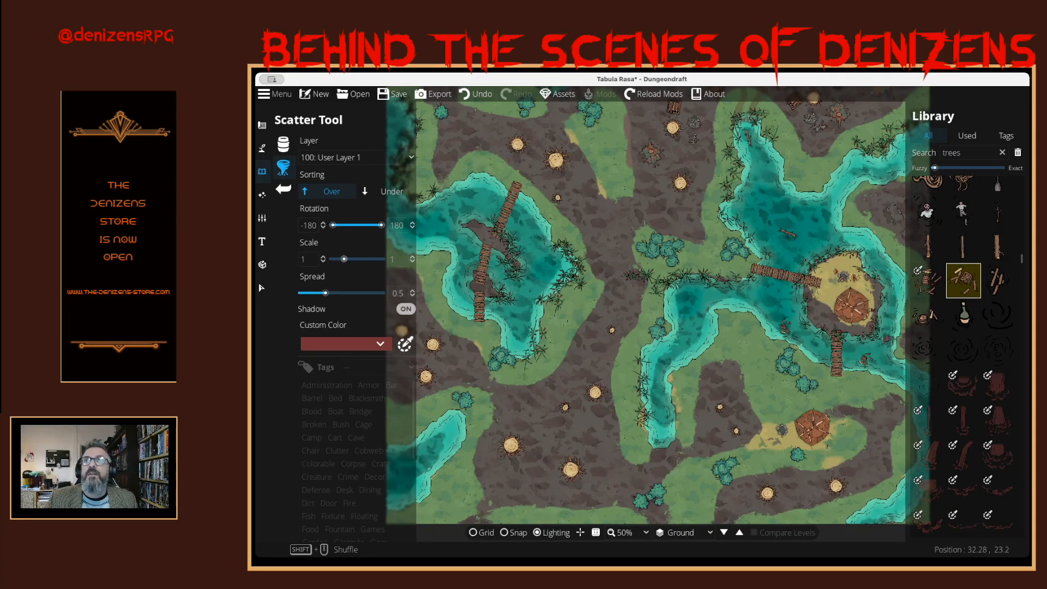
{"action": "mouse_move", "coordinate": [996, 279]}
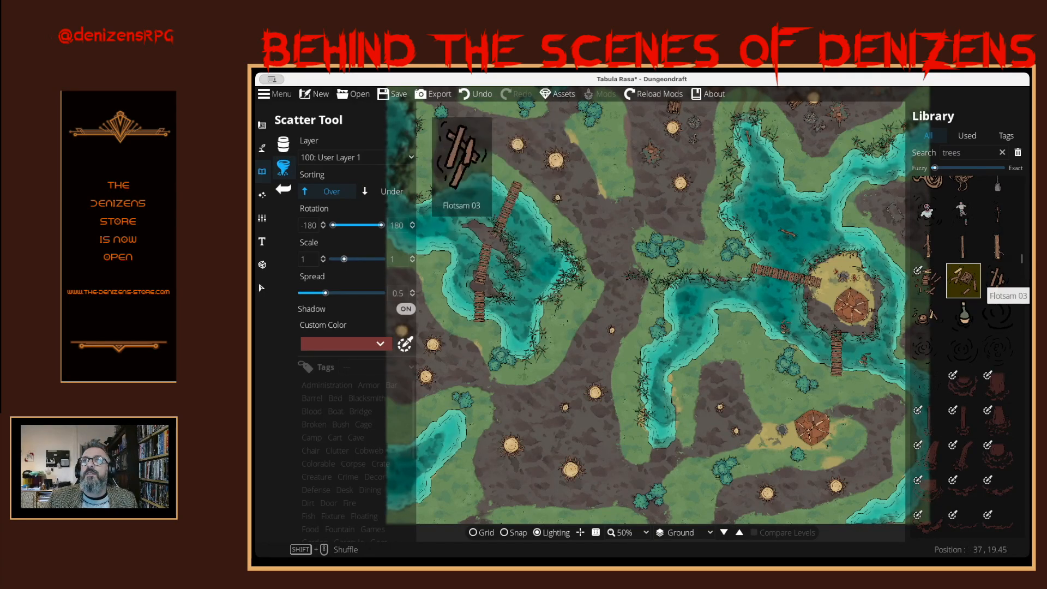
{"action": "left_click", "coordinate": [929, 315]}
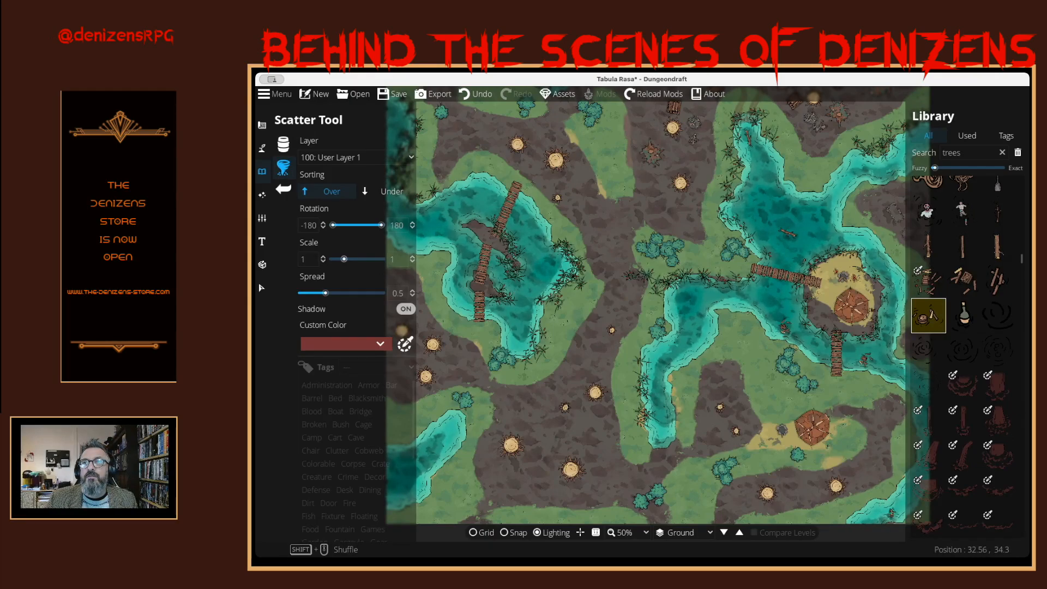
- Inspect the southeastern camp and the eastern lake with its floating debris at 100% zoom, and look over the neighbouring water assets
{"action": "left_click", "coordinate": [622, 532]}
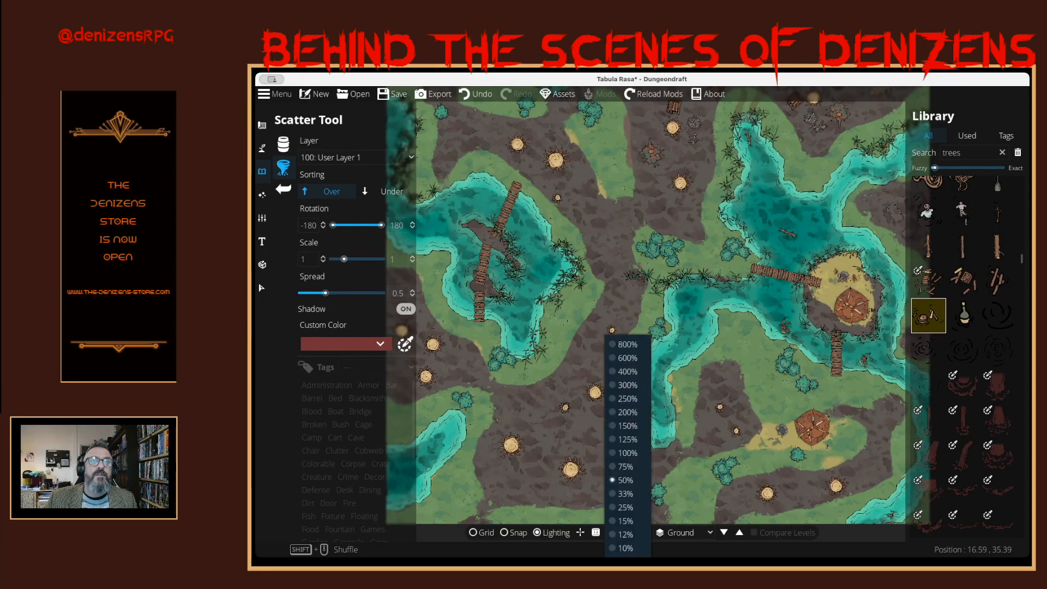
{"action": "left_click", "coordinate": [626, 452]}
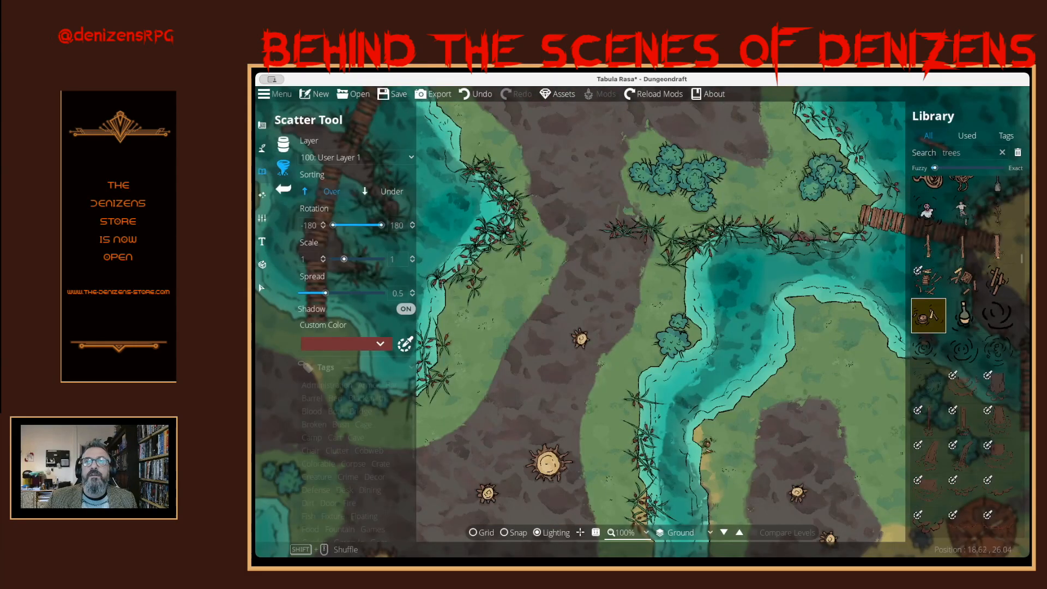
{"action": "left_click_drag", "start_coordinate": [771, 443], "coordinate": [548, 329]}
{"action": "left_click_drag", "start_coordinate": [834, 407], "coordinate": [813, 347]}
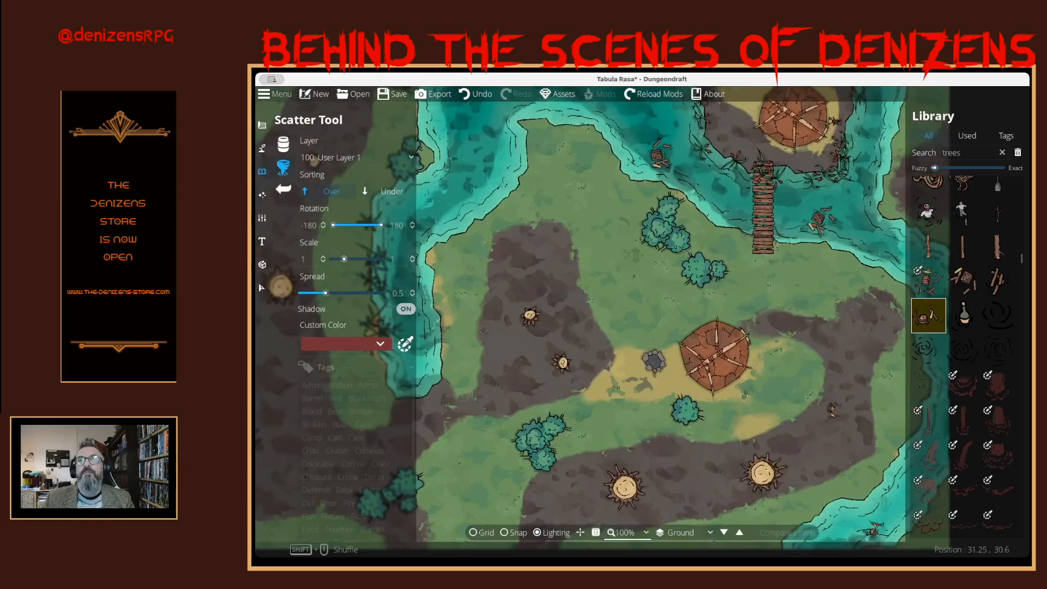
{"action": "left_click_drag", "start_coordinate": [612, 254], "coordinate": [807, 526]}
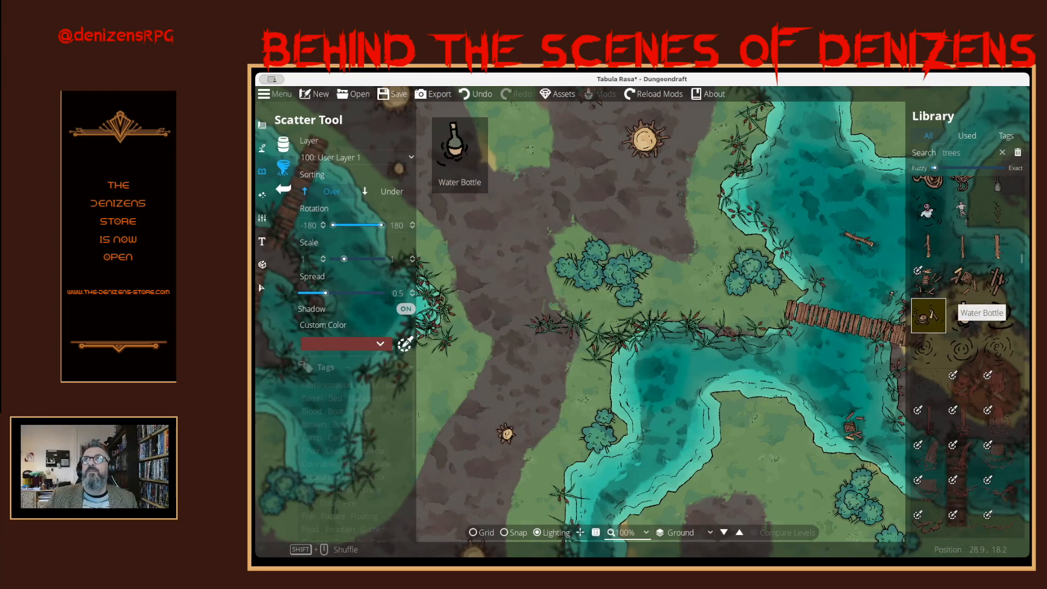
{"action": "mouse_move", "coordinate": [998, 281]}
{"action": "scroll", "coordinate": [998, 281], "scroll_direction": "up", "scroll_amount": 1}
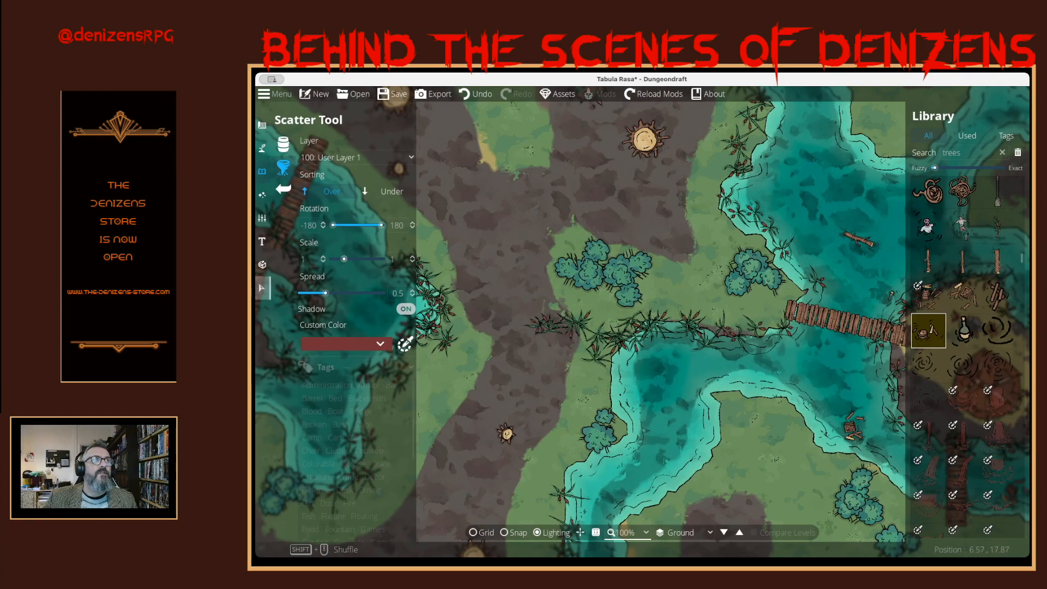
{"action": "left_click", "coordinate": [262, 288]}
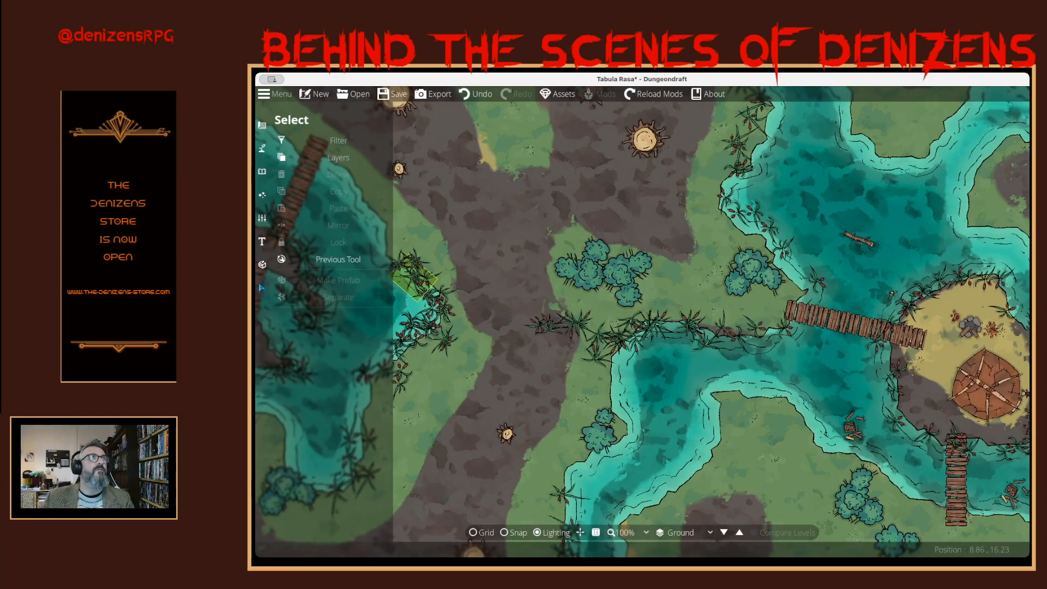
{"action": "left_click", "coordinate": [262, 147]}
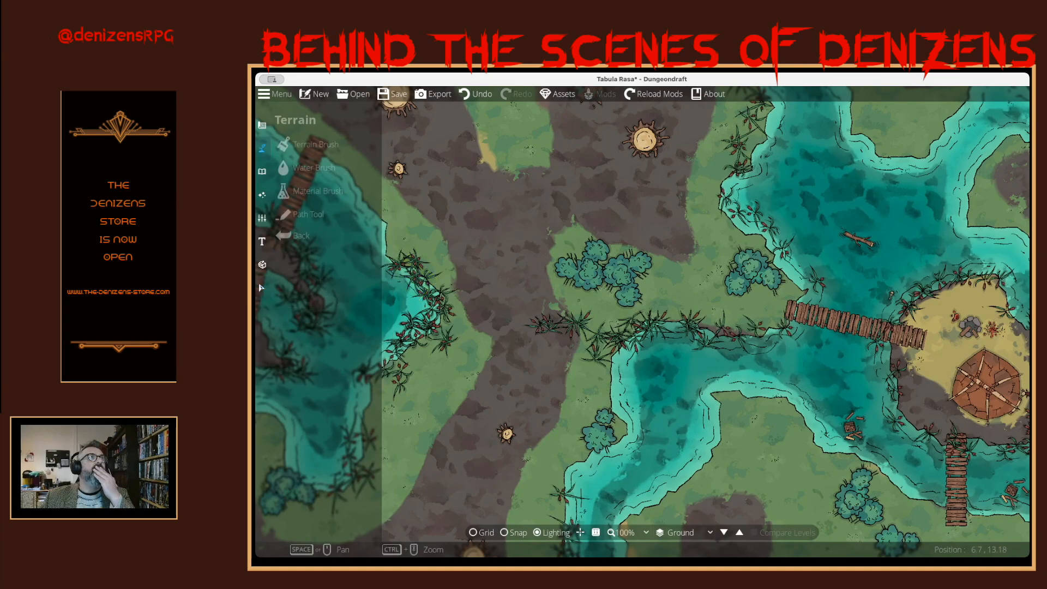
{"action": "left_click", "coordinate": [262, 171]}
{"action": "left_click", "coordinate": [305, 168]}
- Scatter a water ripple asset in the channel south of the western bridge to the hut island
{"action": "mouse_move", "coordinate": [996, 329]}
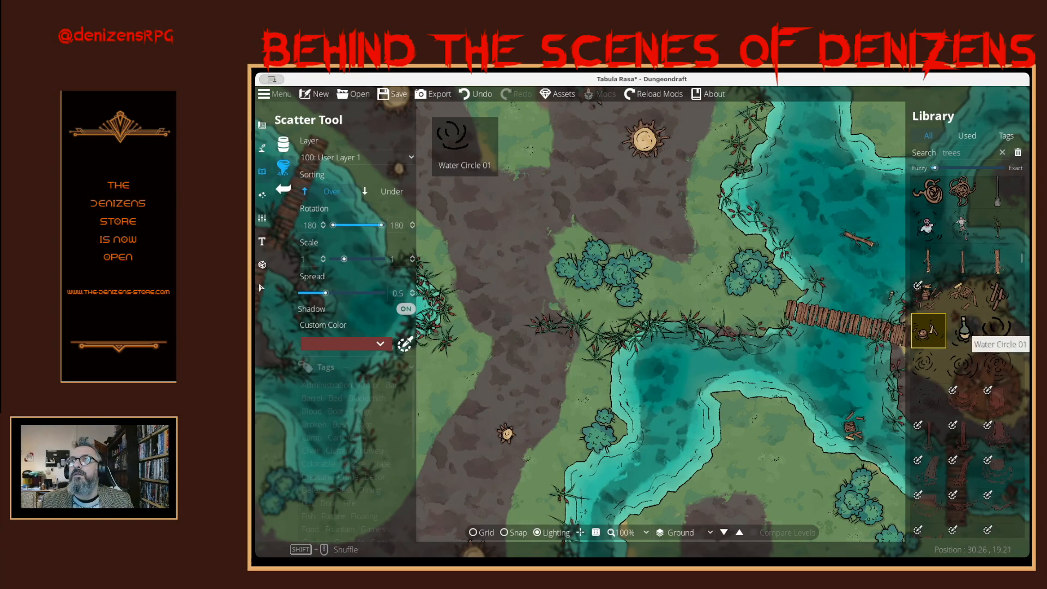
{"action": "mouse_move", "coordinate": [998, 363]}
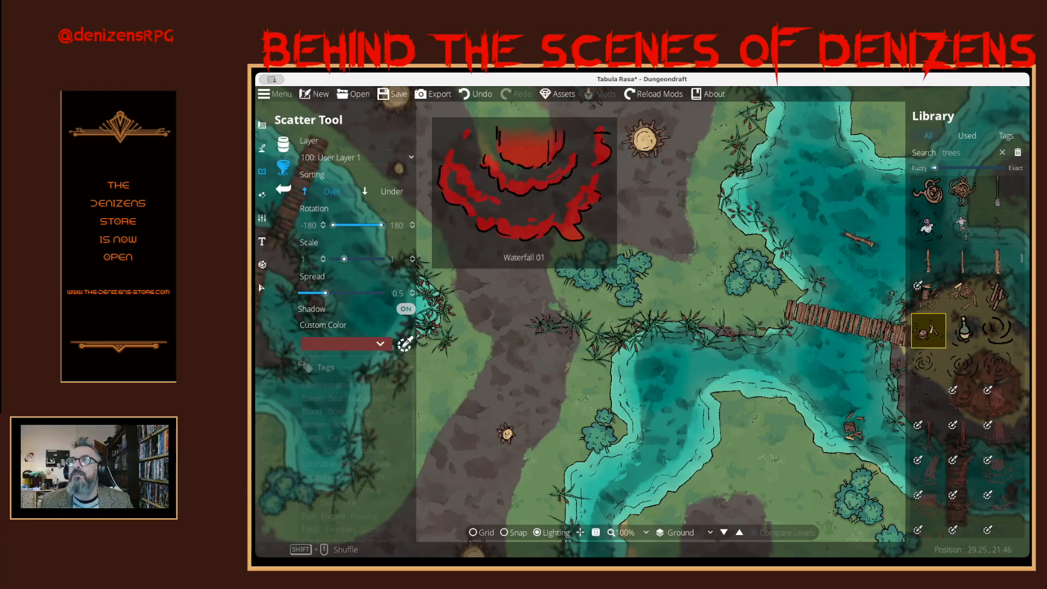
{"action": "left_click", "coordinate": [999, 364]}
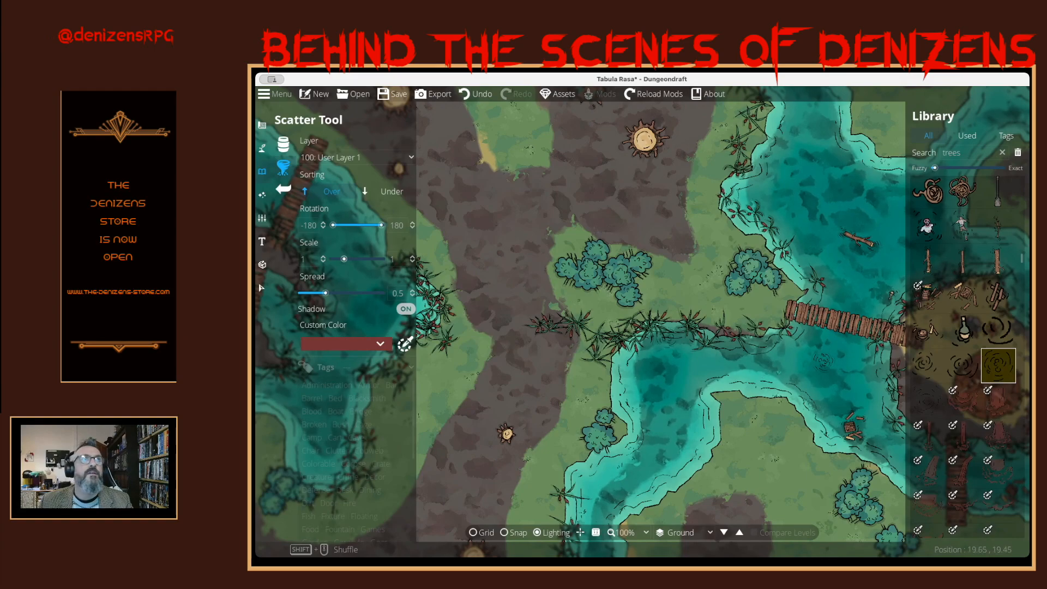
- Enlarge and rotate the water ripple south of the western bridge to the hut island, and return to the 50% overview
{"action": "left_click", "coordinate": [261, 288]}
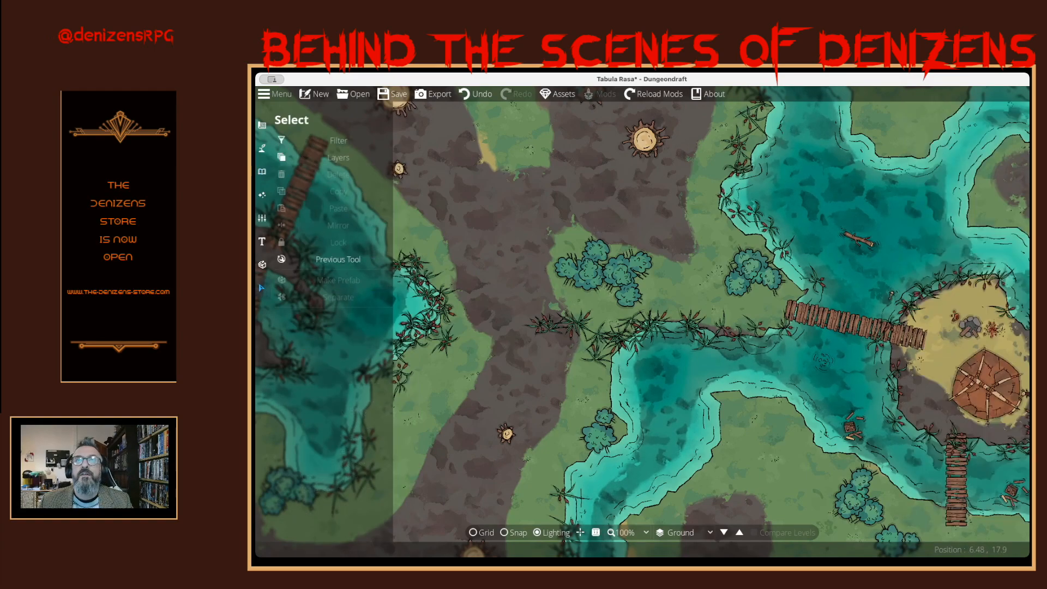
{"action": "left_click", "coordinate": [630, 339]}
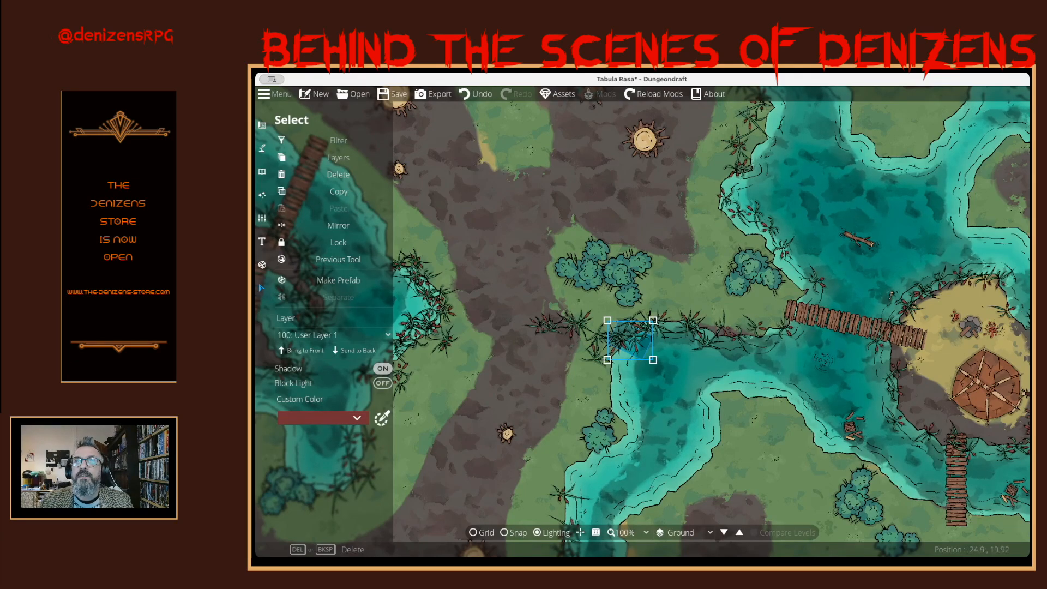
{"action": "left_click", "coordinate": [823, 361]}
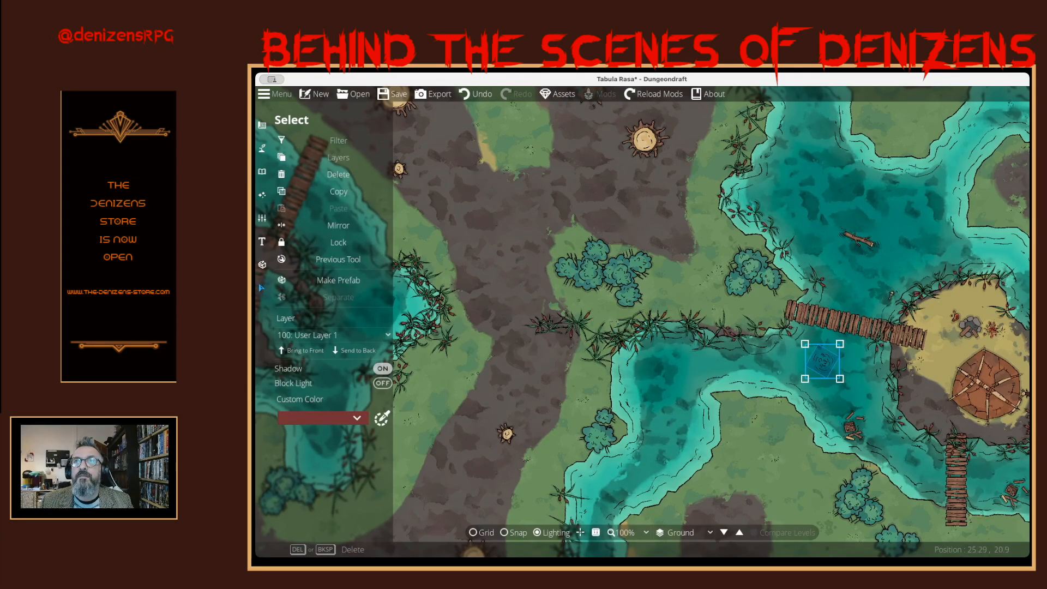
{"action": "left_click_drag", "start_coordinate": [840, 378], "coordinate": [860, 398]}
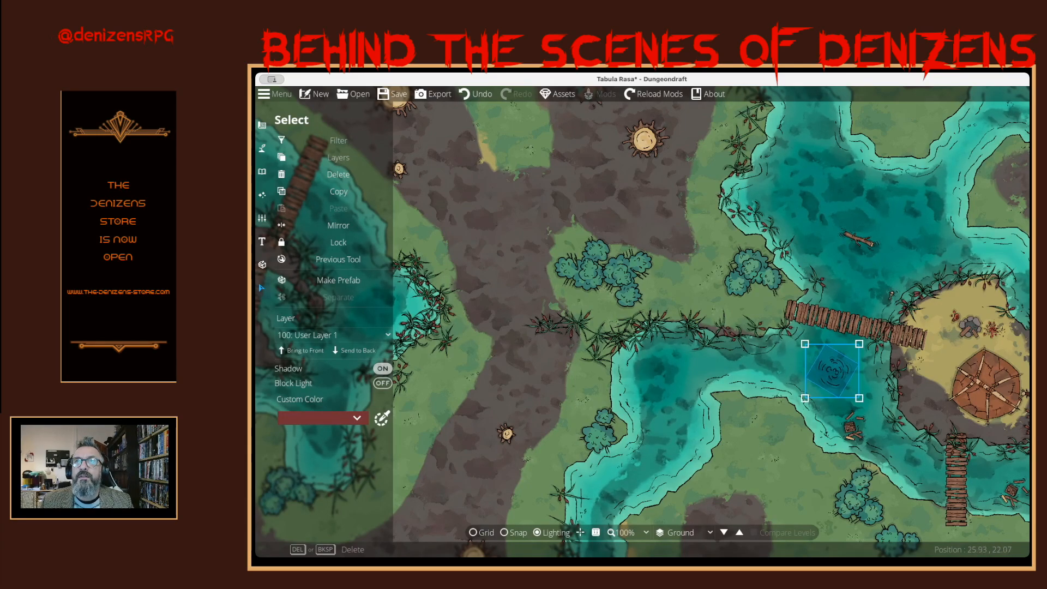
{"action": "scroll", "coordinate": [833, 371], "scroll_direction": "down", "scroll_amount": 5}
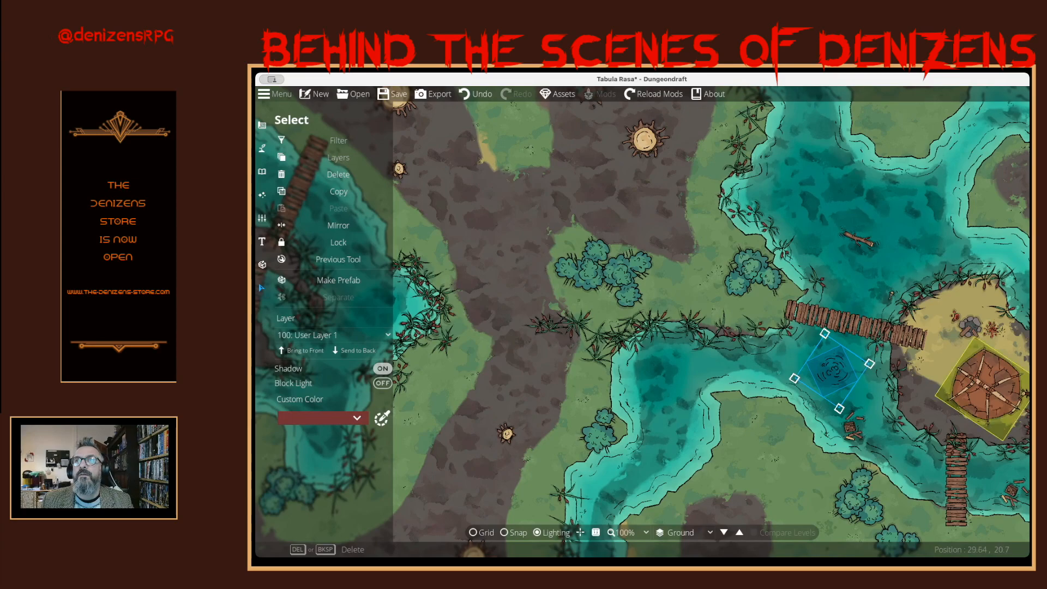
{"action": "left_click", "coordinate": [982, 387]}
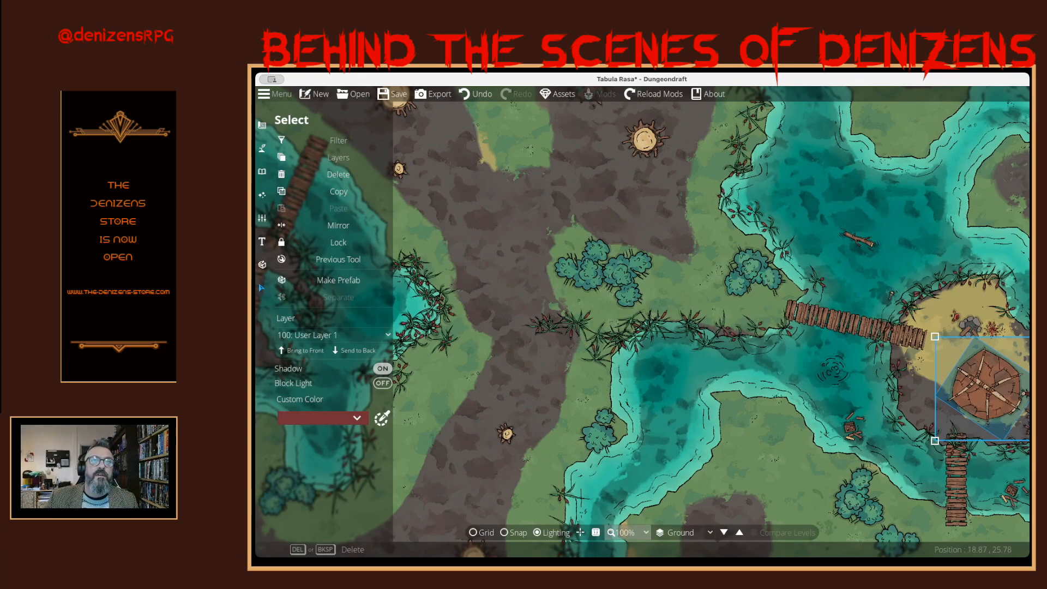
{"action": "left_click", "coordinate": [627, 533]}
{"action": "left_click", "coordinate": [626, 480]}
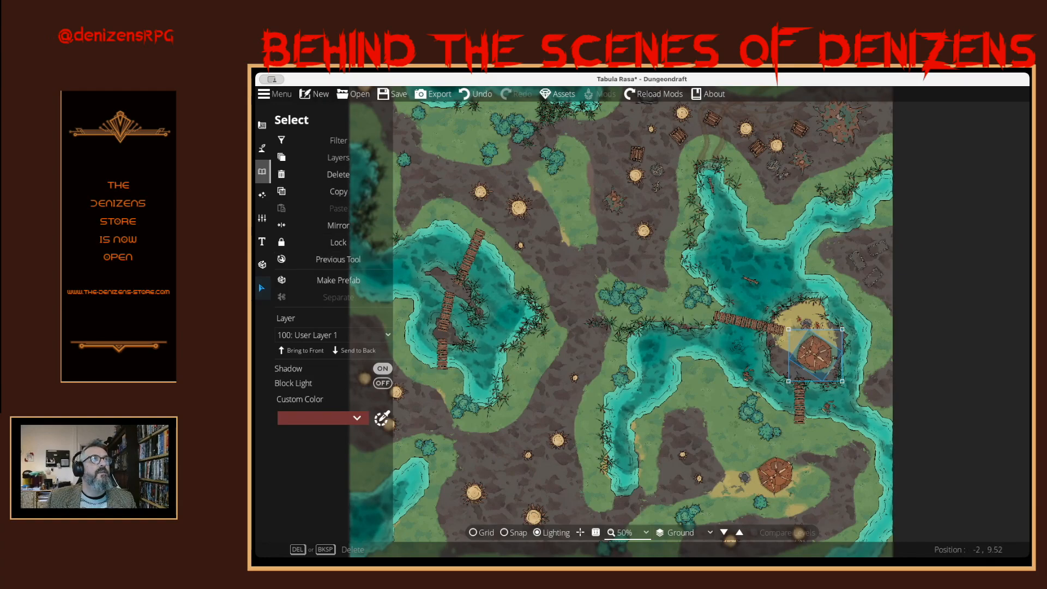
- Browse the Scatter Tool's full asset library for vegetation to add to the swamp
{"action": "left_click", "coordinate": [262, 171]}
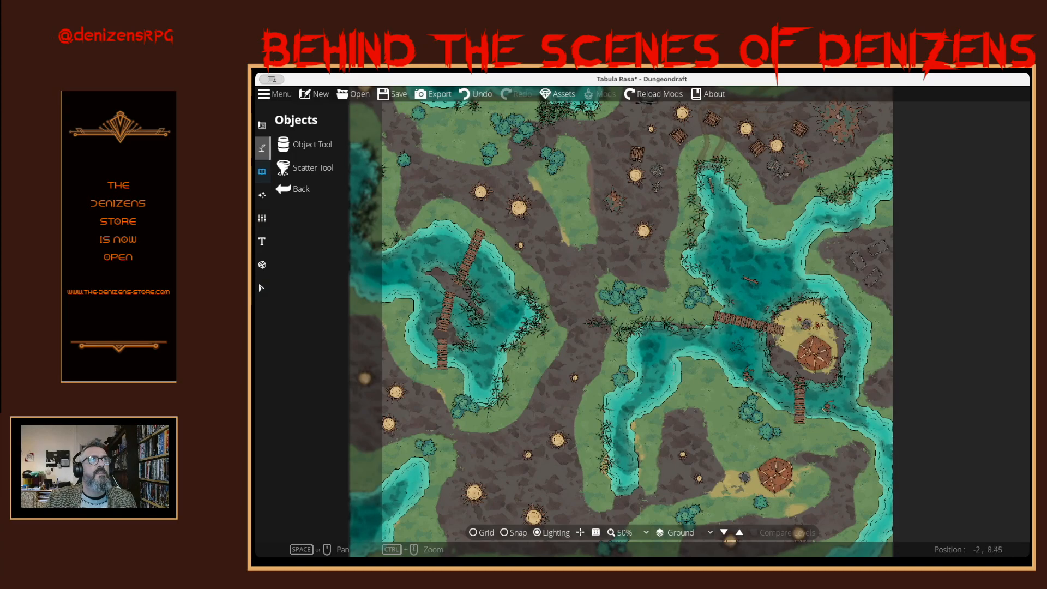
{"action": "left_click", "coordinate": [262, 148]}
{"action": "left_click", "coordinate": [309, 190]}
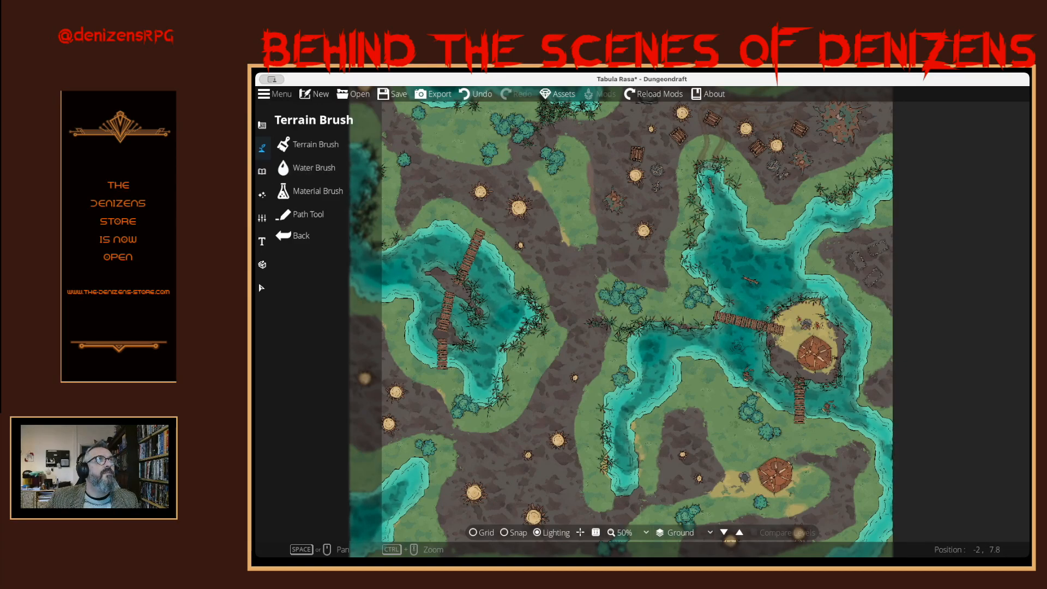
{"action": "left_click", "coordinate": [263, 172]}
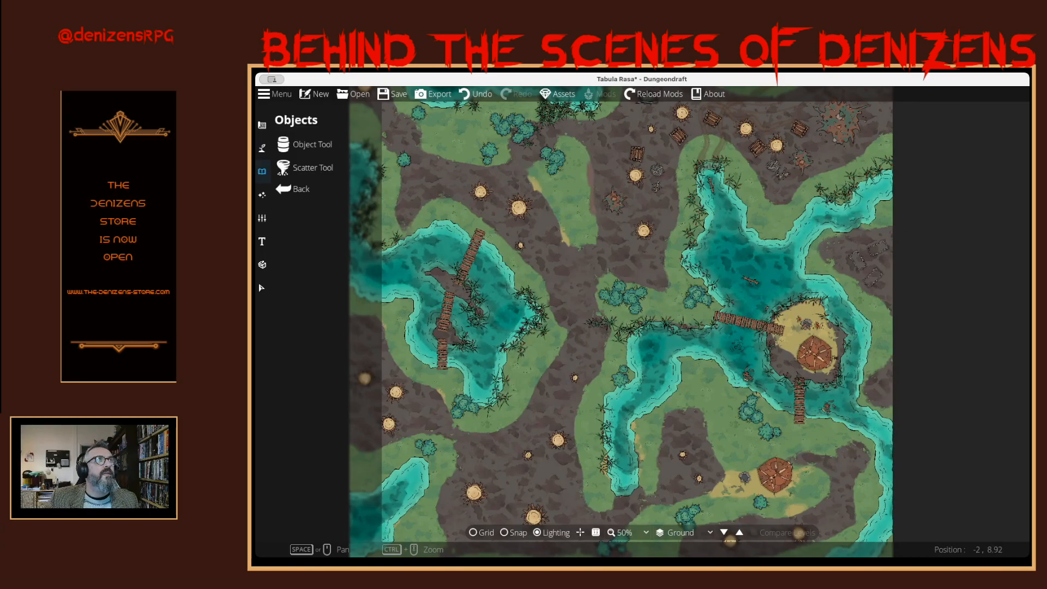
{"action": "left_click", "coordinate": [305, 168]}
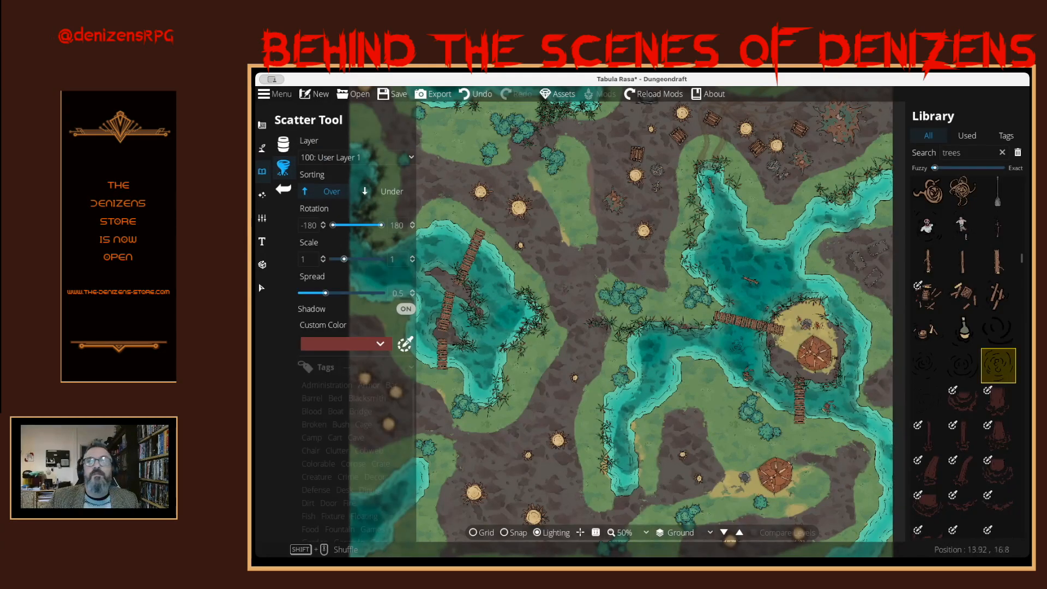
{"action": "scroll", "coordinate": [998, 363], "scroll_direction": "up", "scroll_amount": 5}
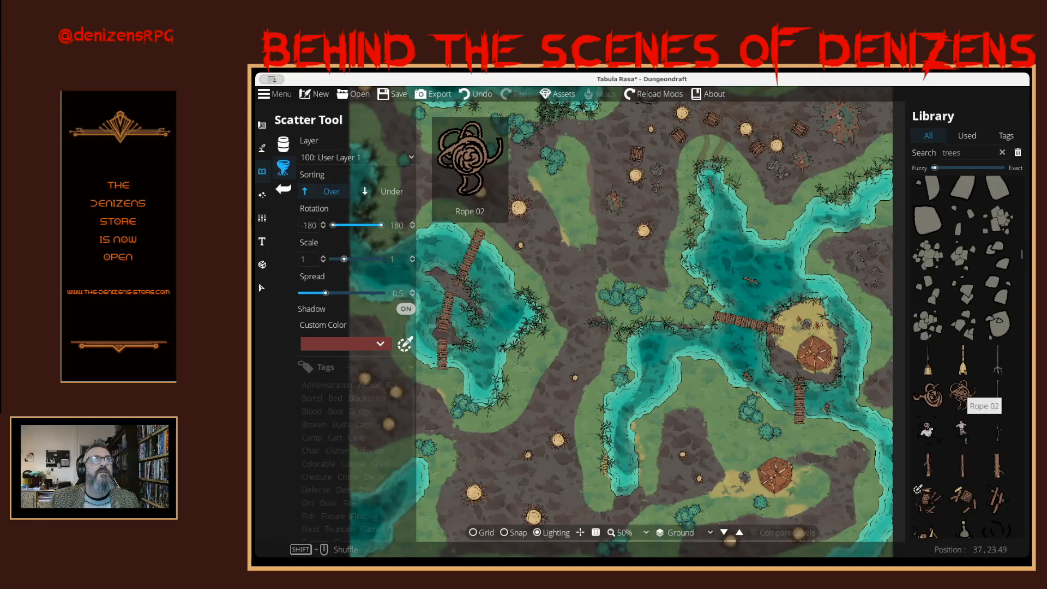
{"action": "scroll", "coordinate": [961, 394], "scroll_direction": "up", "scroll_amount": 2}
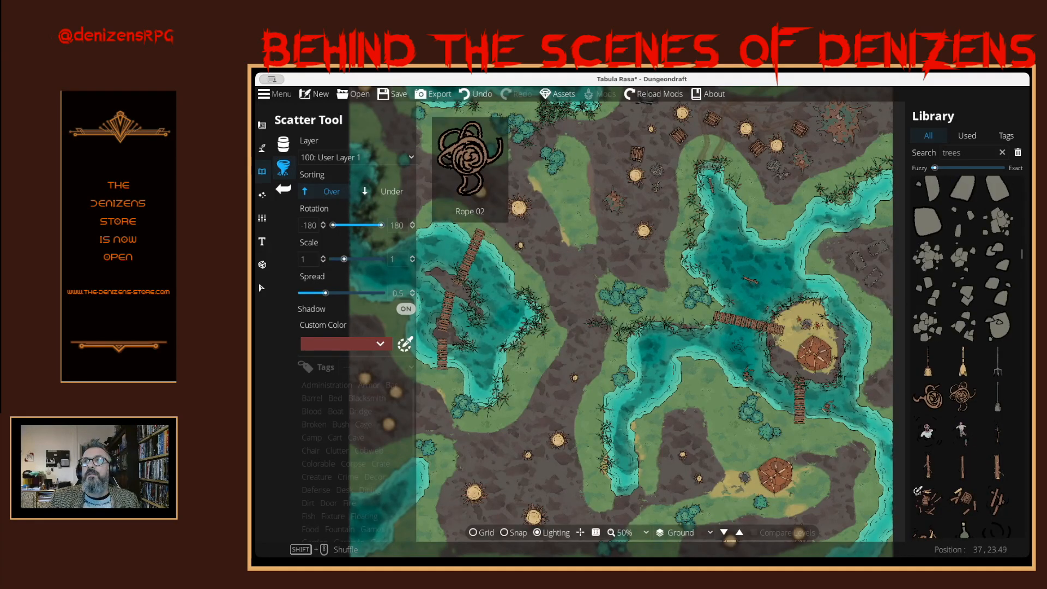
{"action": "scroll", "coordinate": [963, 355], "scroll_direction": "up", "scroll_amount": 5}
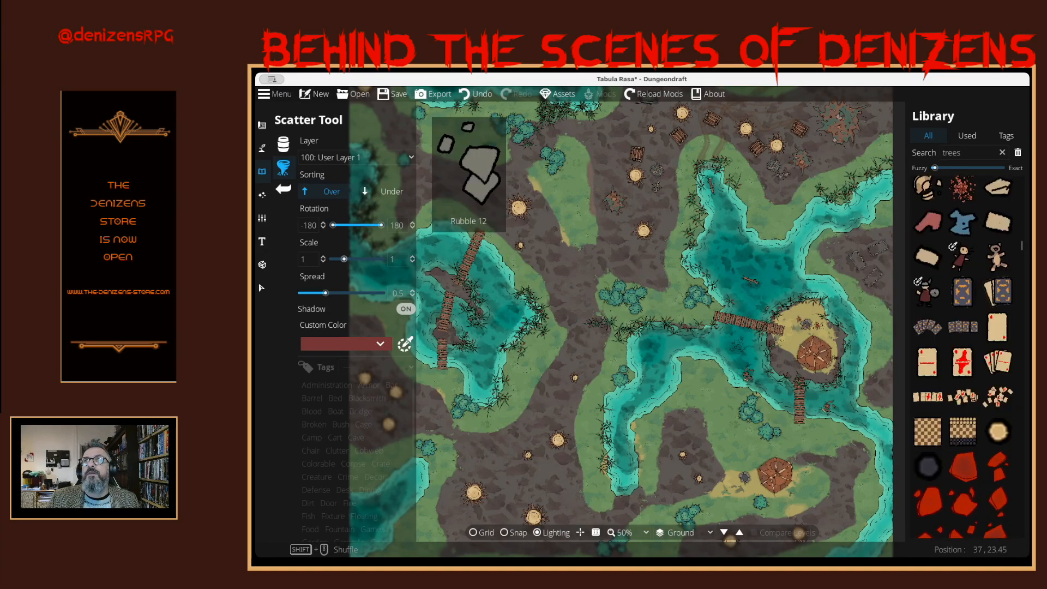
{"action": "scroll", "coordinate": [963, 355], "scroll_direction": "down", "scroll_amount": 5}
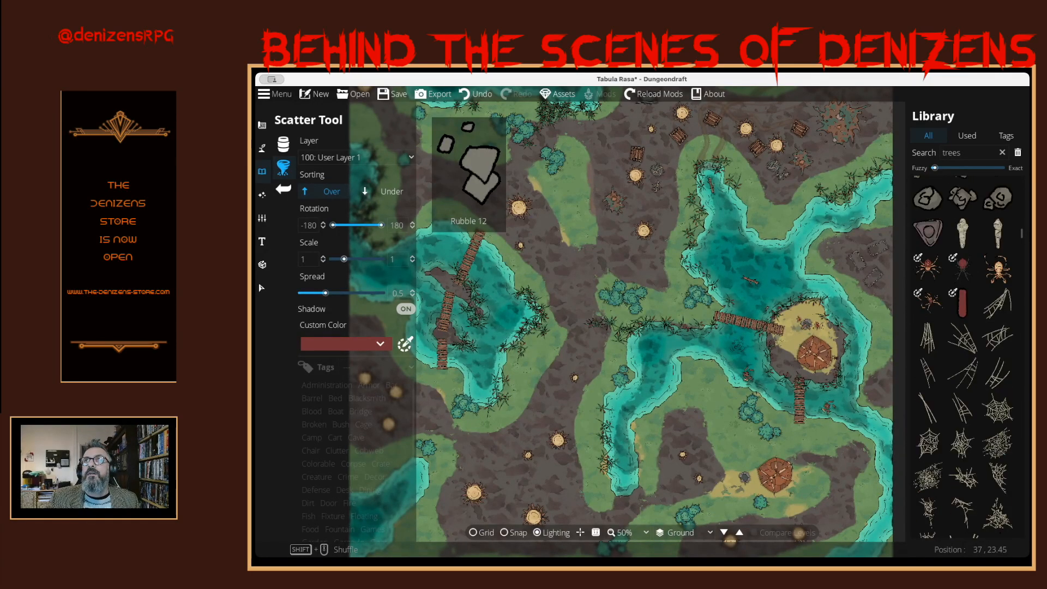
{"action": "scroll", "coordinate": [962, 354], "scroll_direction": "up", "scroll_amount": 8}
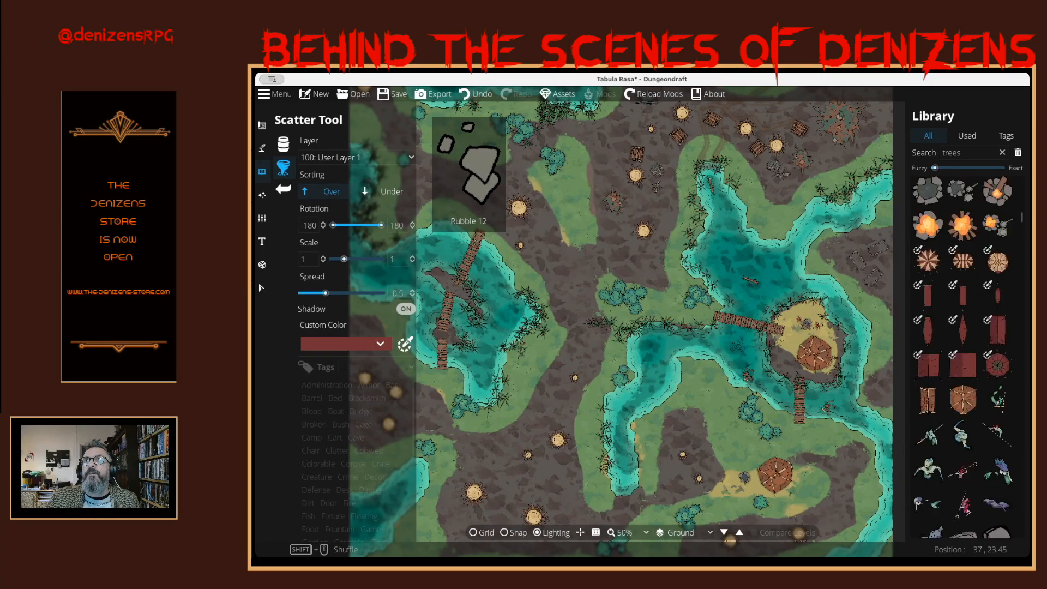
{"action": "scroll", "coordinate": [962, 354], "scroll_direction": "up", "scroll_amount": 8}
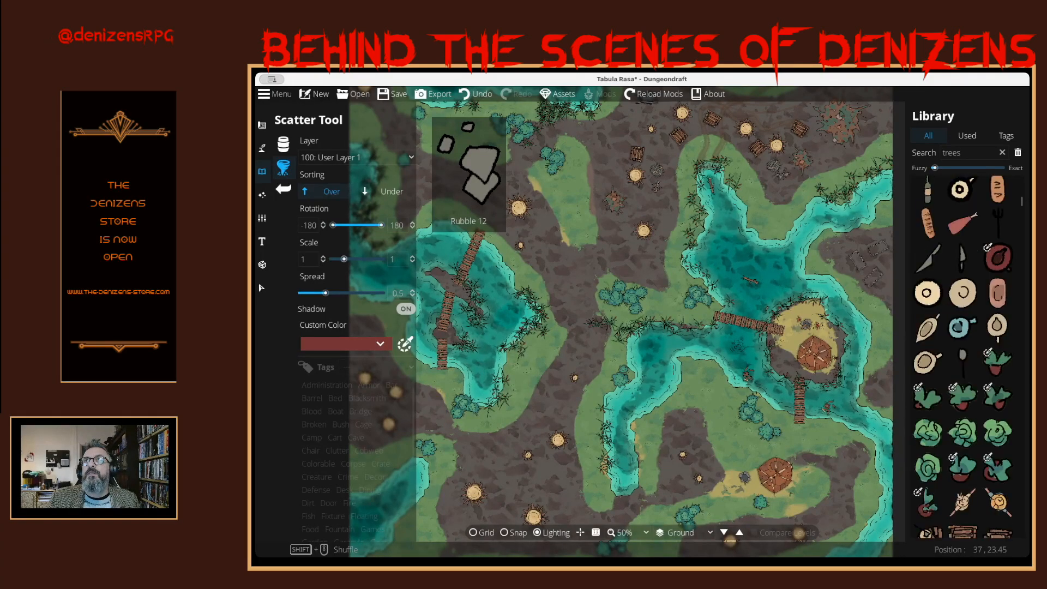
{"action": "scroll", "coordinate": [963, 355], "scroll_direction": "up", "scroll_amount": 5}
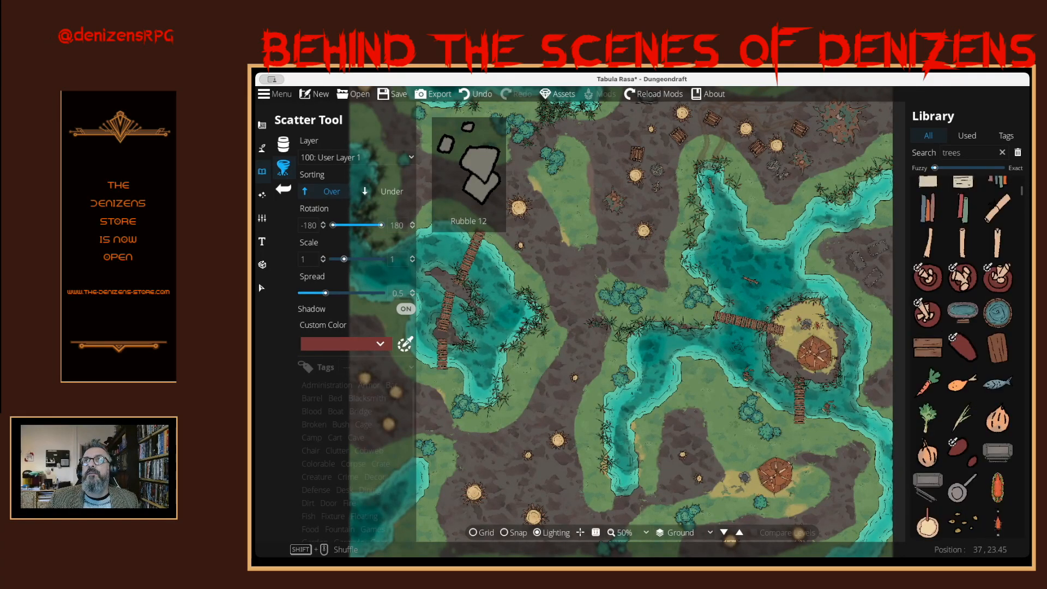
{"action": "scroll", "coordinate": [963, 355], "scroll_direction": "up", "scroll_amount": 10}
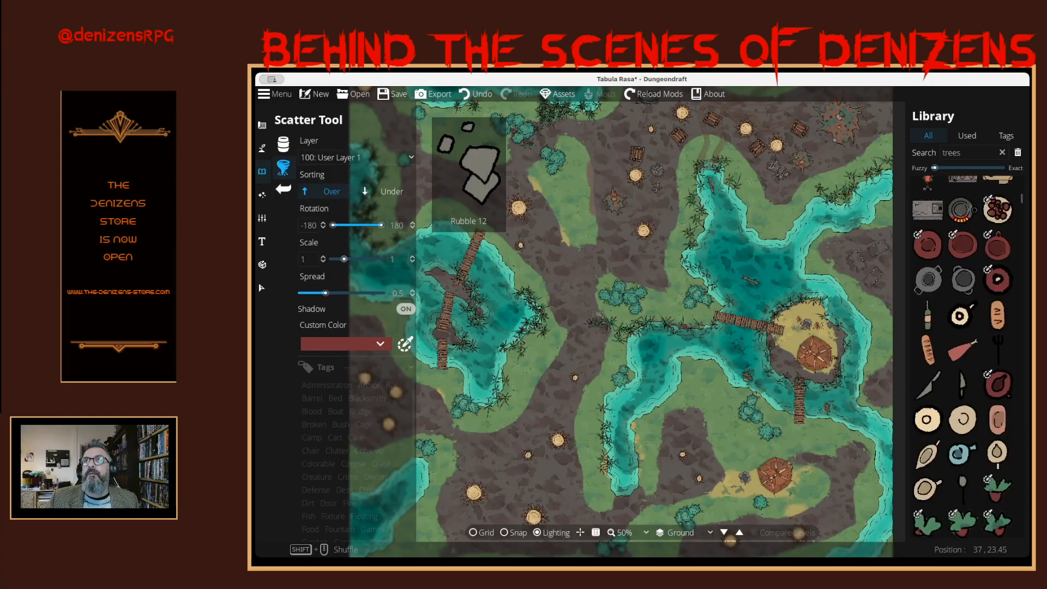
{"action": "scroll", "coordinate": [962, 355], "scroll_direction": "down", "scroll_amount": 15}
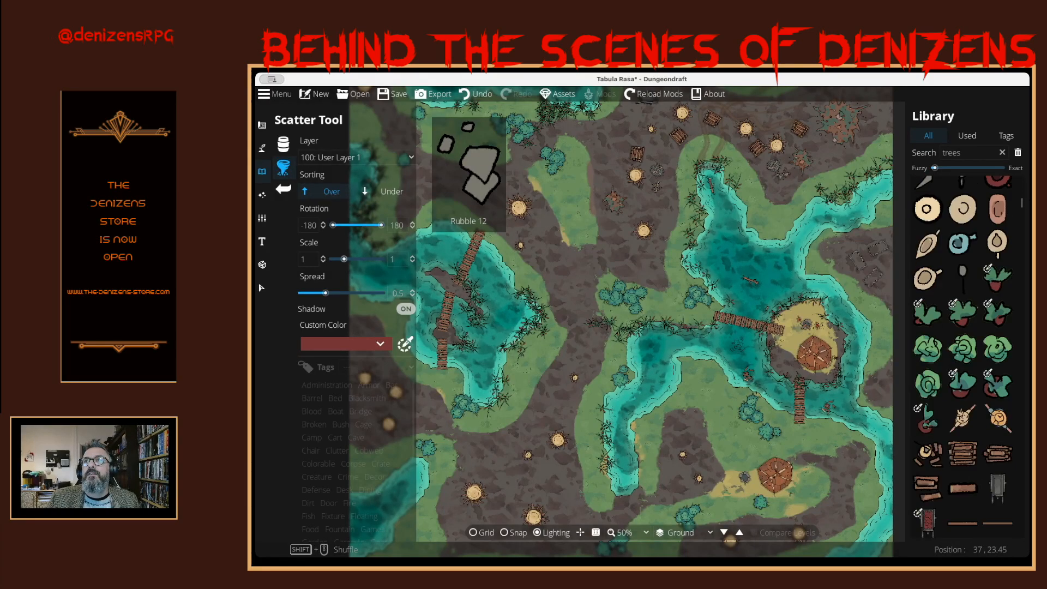
{"action": "scroll", "coordinate": [963, 354], "scroll_direction": "down", "scroll_amount": 10}
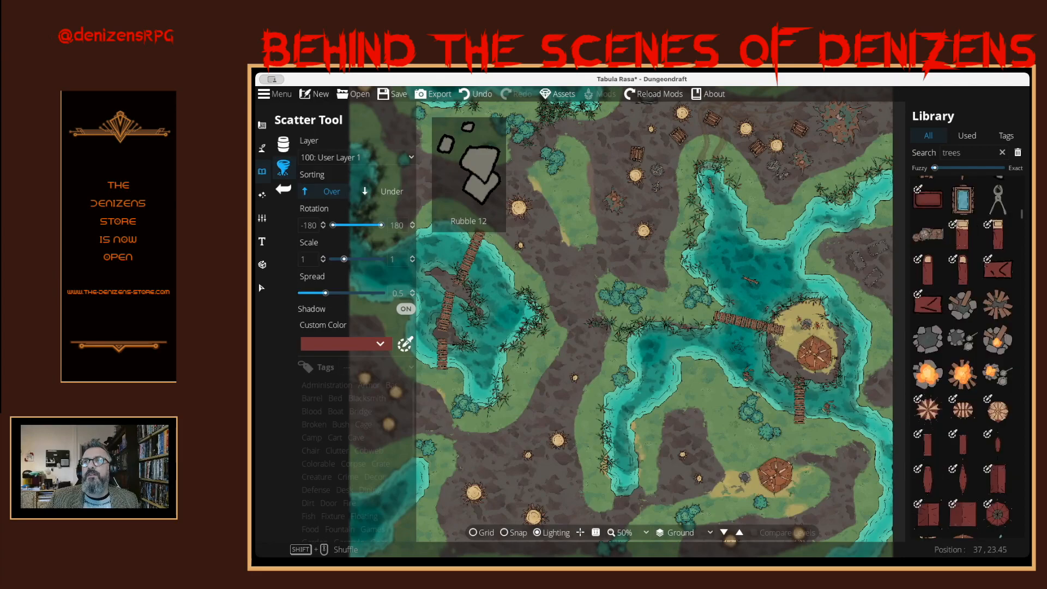
{"action": "scroll", "coordinate": [962, 355], "scroll_direction": "down", "scroll_amount": 4}
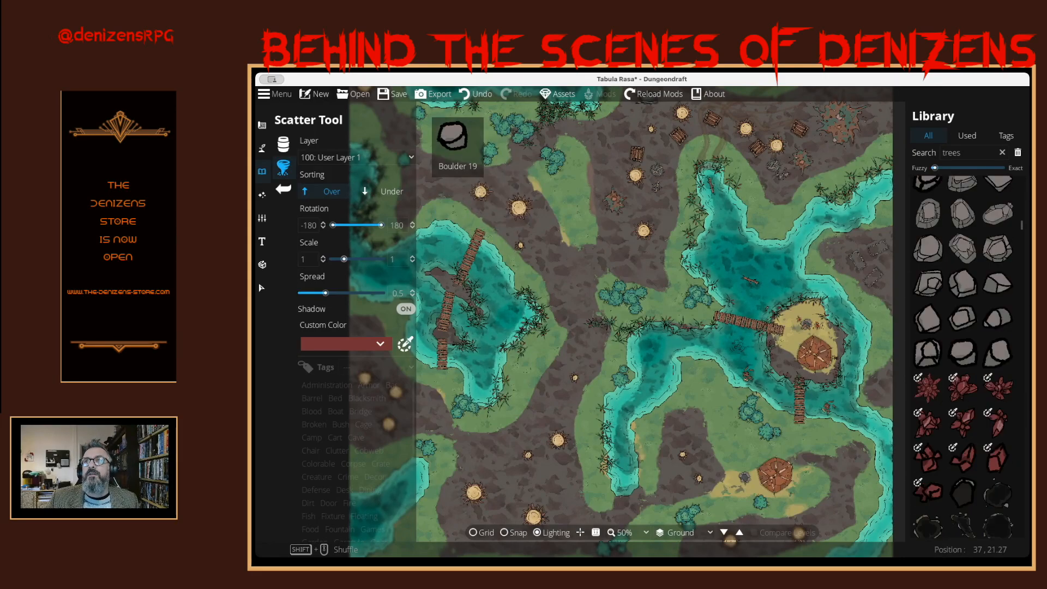
- Search the asset library for reed and scatter one of the Reeds assets along the eastern river banks
{"action": "left_click_drag", "start_coordinate": [964, 153], "coordinate": [942, 153]}
{"action": "type", "text": "r"}
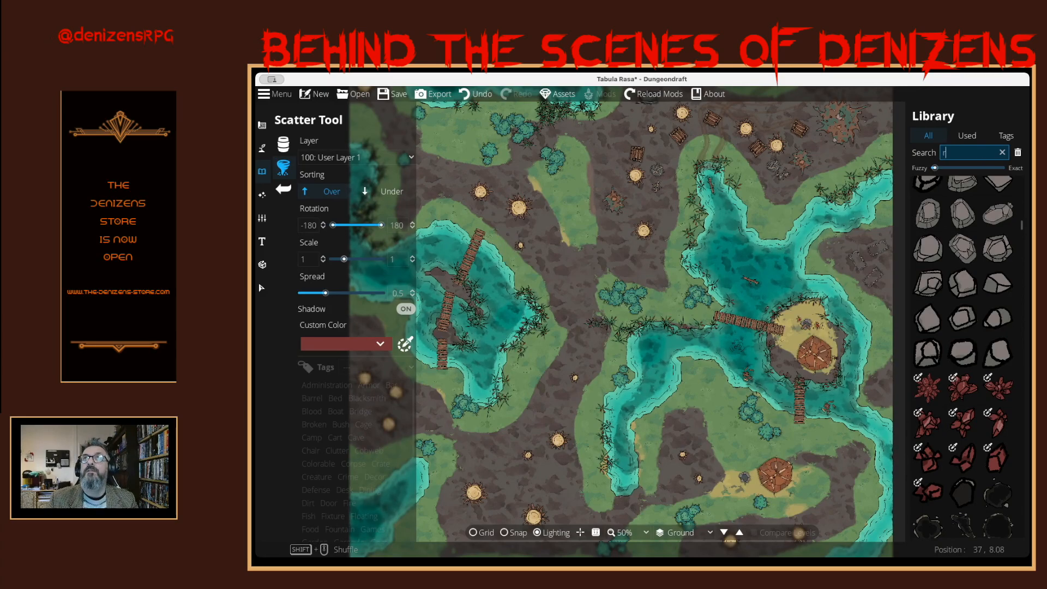
{"action": "type", "text": "eed"}
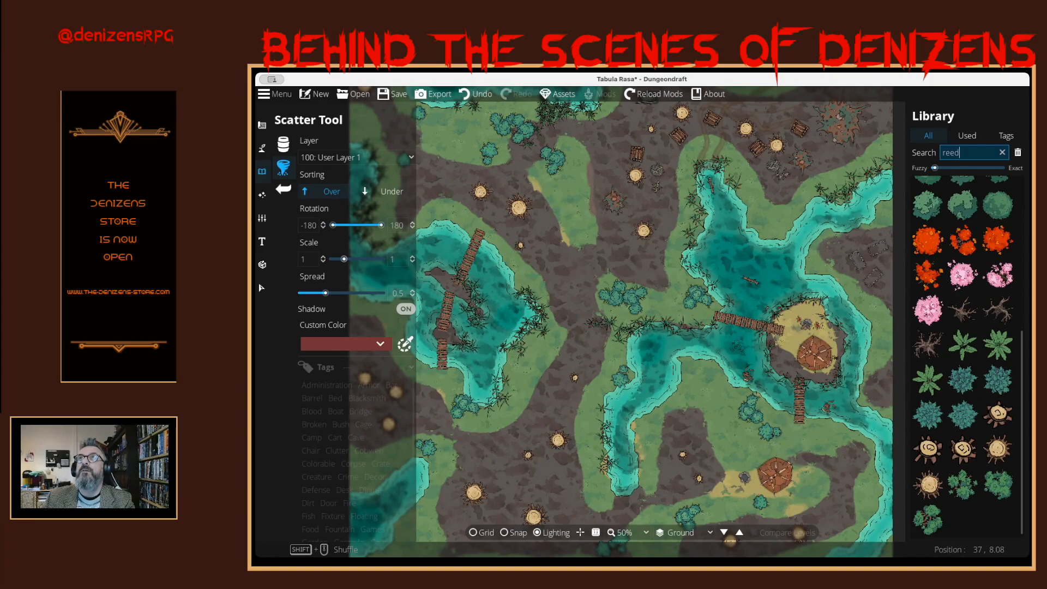
{"action": "scroll", "coordinate": [963, 354], "scroll_direction": "up", "scroll_amount": 1}
{"action": "scroll", "coordinate": [963, 354], "scroll_direction": "up", "scroll_amount": 5}
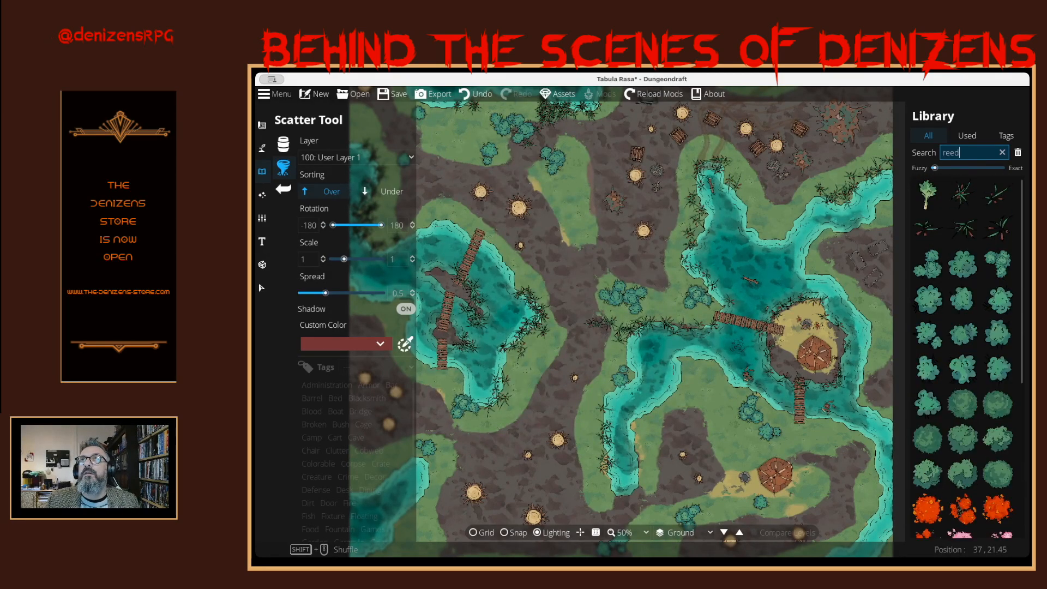
{"action": "mouse_move", "coordinate": [997, 230]}
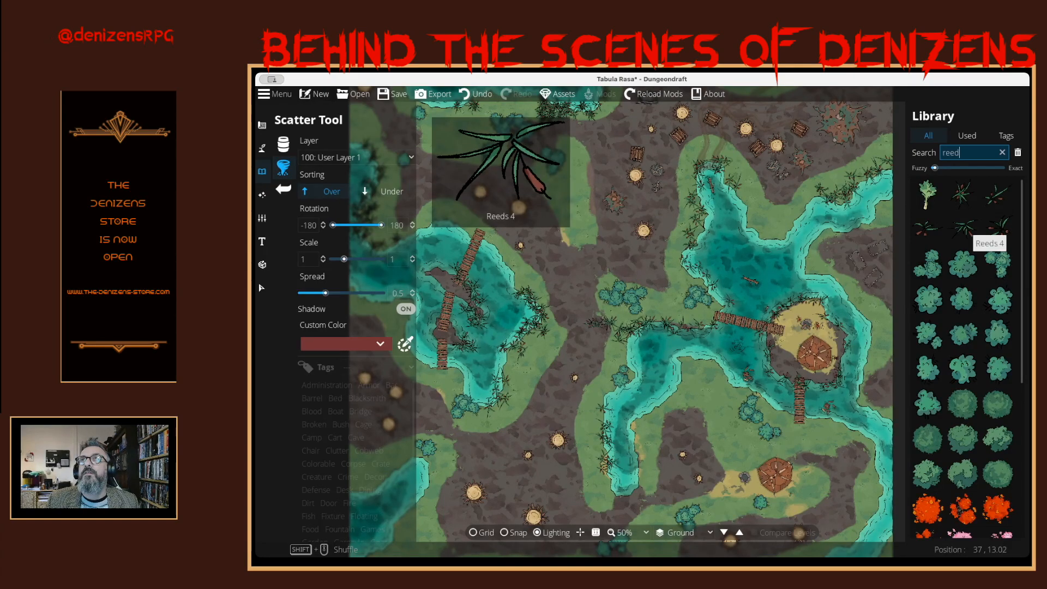
{"action": "left_click", "coordinate": [963, 229]}
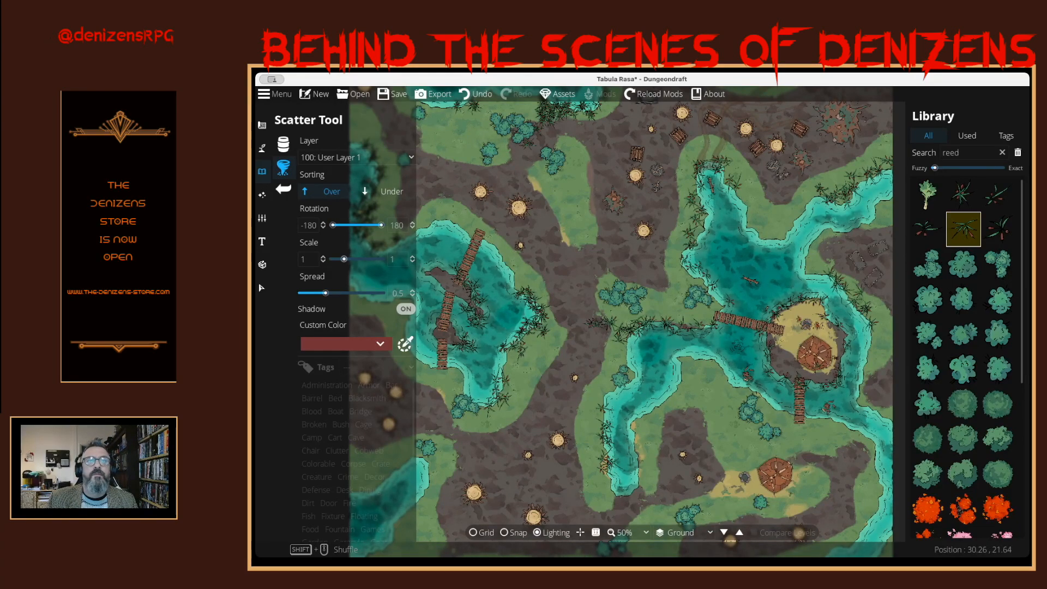
- Scatter Bush Green Simple 01 beside the eastern river and northwest of the southeastern camp, and add more reeds along the banks
{"action": "mouse_move", "coordinate": [928, 264]}
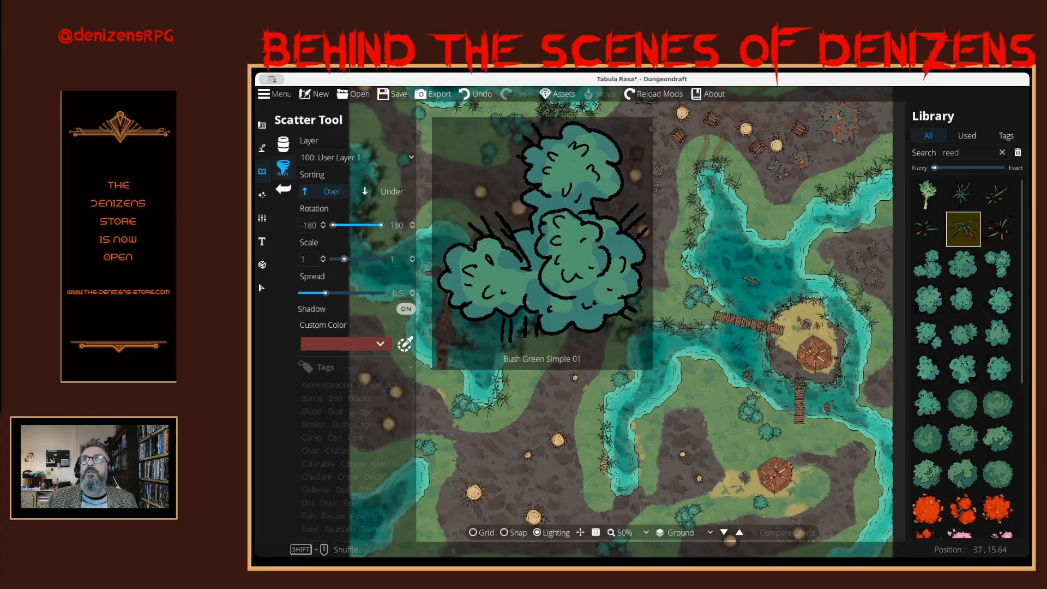
{"action": "left_click", "coordinate": [927, 265]}
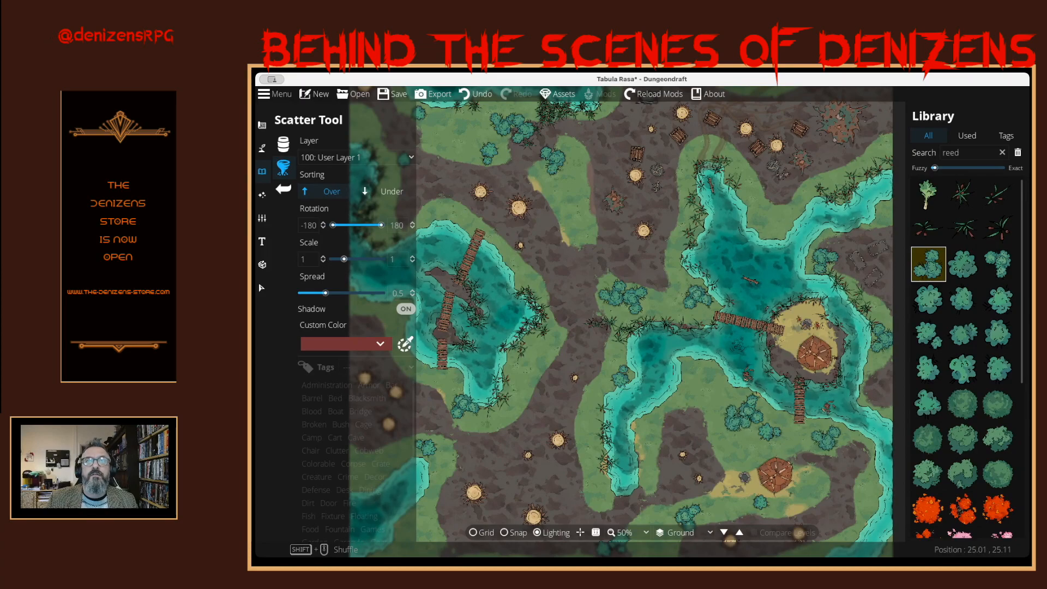
{"action": "left_click", "coordinate": [724, 397]}
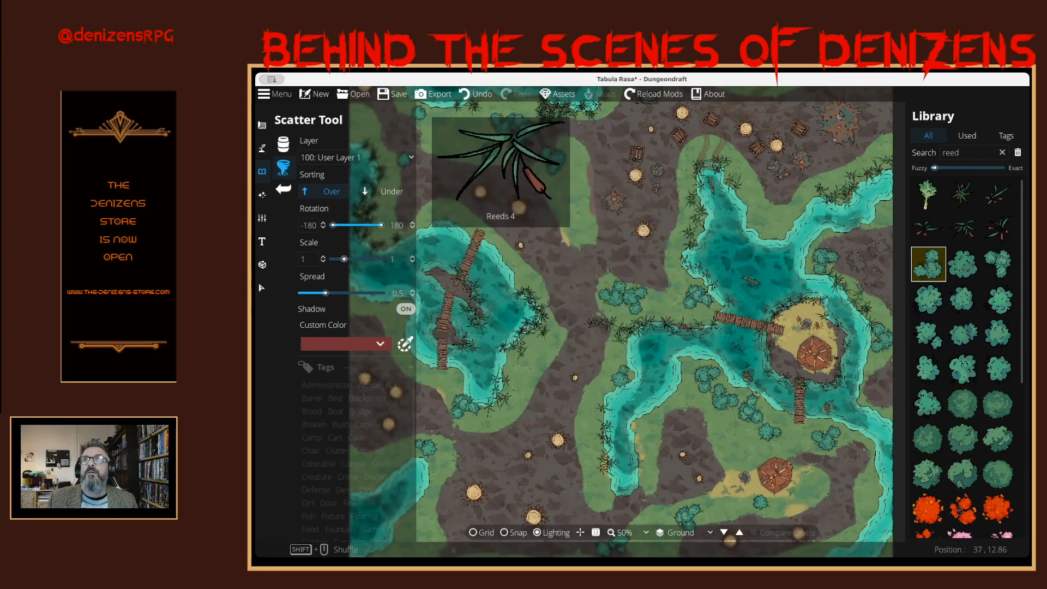
{"action": "left_click", "coordinate": [963, 229]}
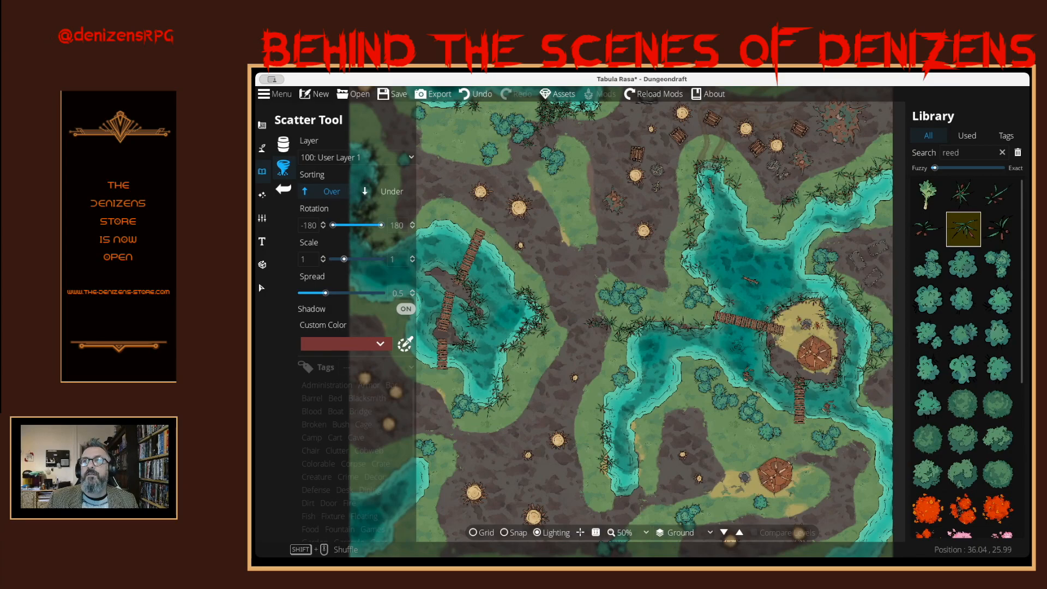
- Scatter an Autumn Tree 02 cluster on the grass southeast of the western lake
{"action": "mouse_move", "coordinate": [963, 509]}
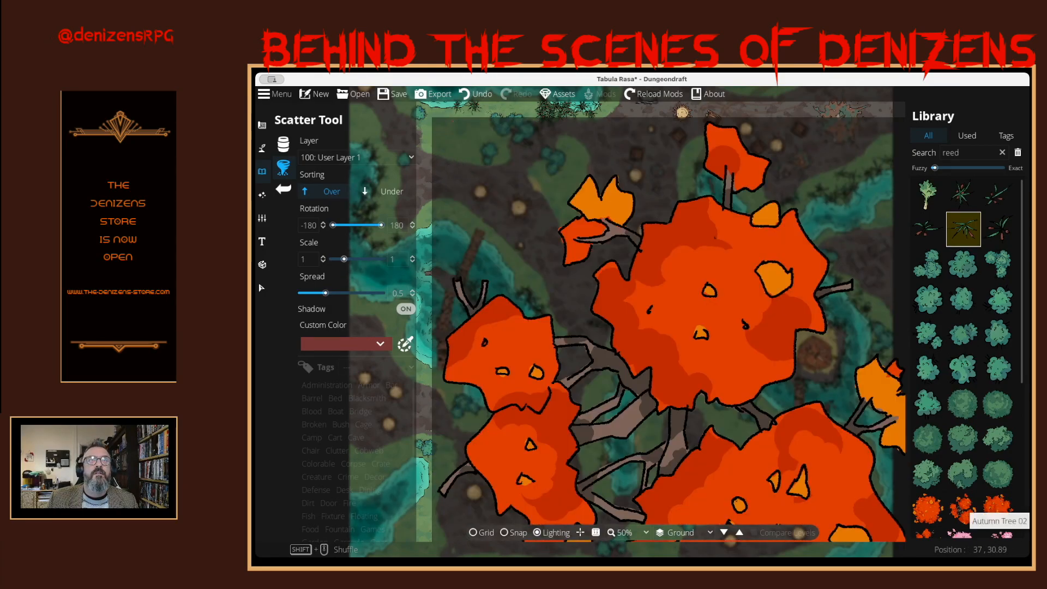
{"action": "left_click", "coordinate": [963, 508]}
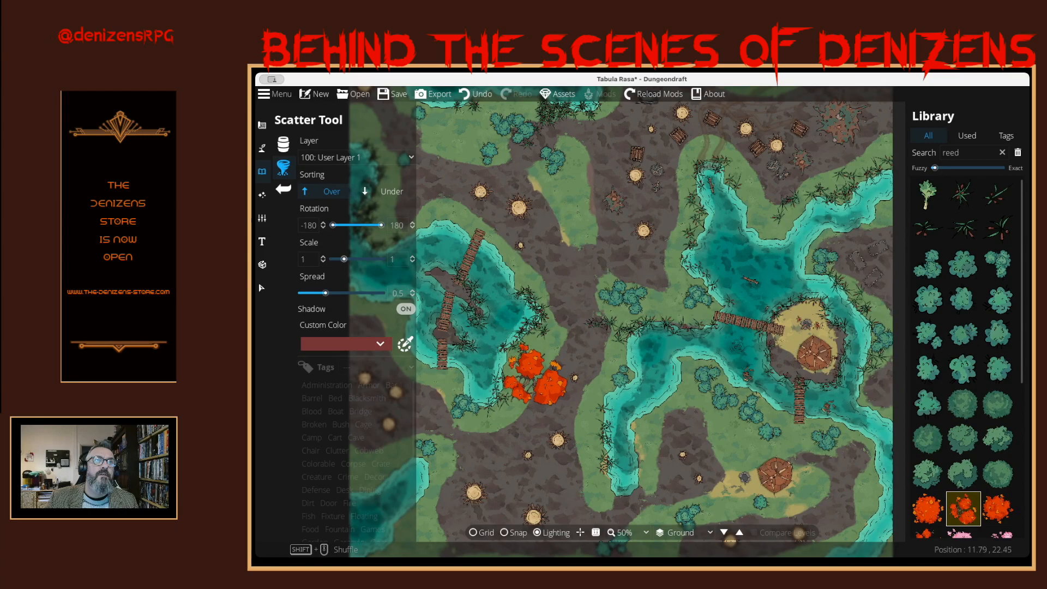
{"action": "left_click", "coordinate": [533, 376]}
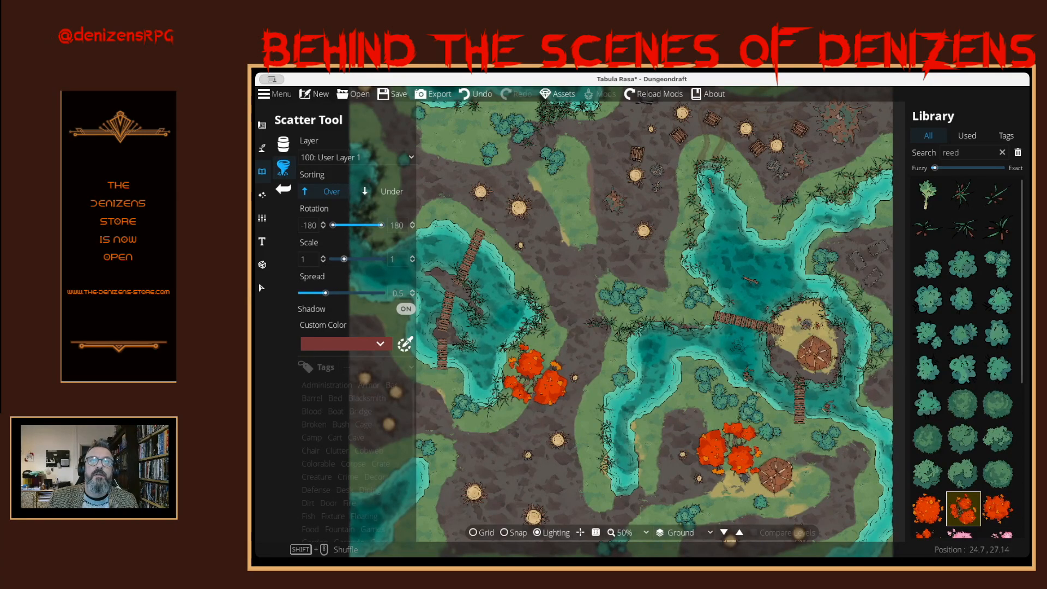
- Scatter one Autumn Tree 03 at the southern end of the small grass patch northeast of the western lake
{"action": "left_click", "coordinate": [928, 509]}
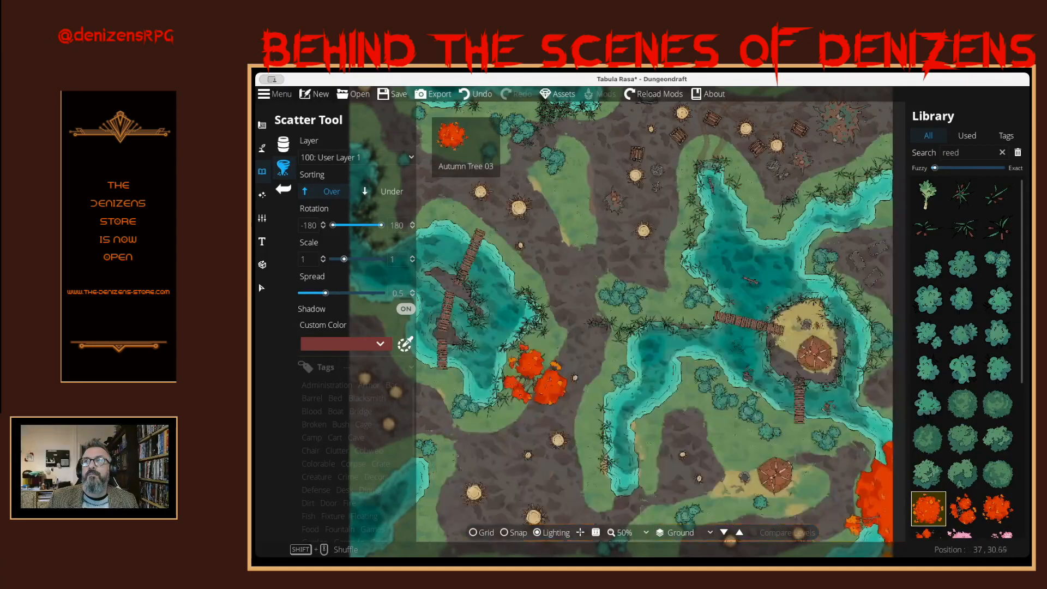
{"action": "left_click", "coordinate": [998, 508]}
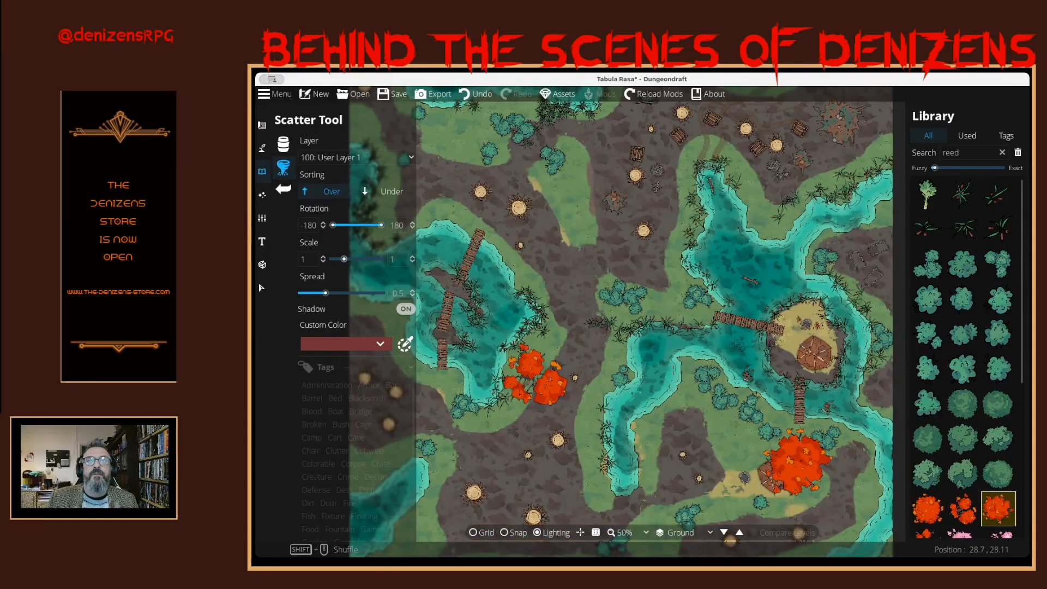
{"action": "left_click_drag", "start_coordinate": [796, 464], "coordinate": [837, 486]}
{"action": "left_click_drag", "start_coordinate": [748, 316], "coordinate": [743, 421]}
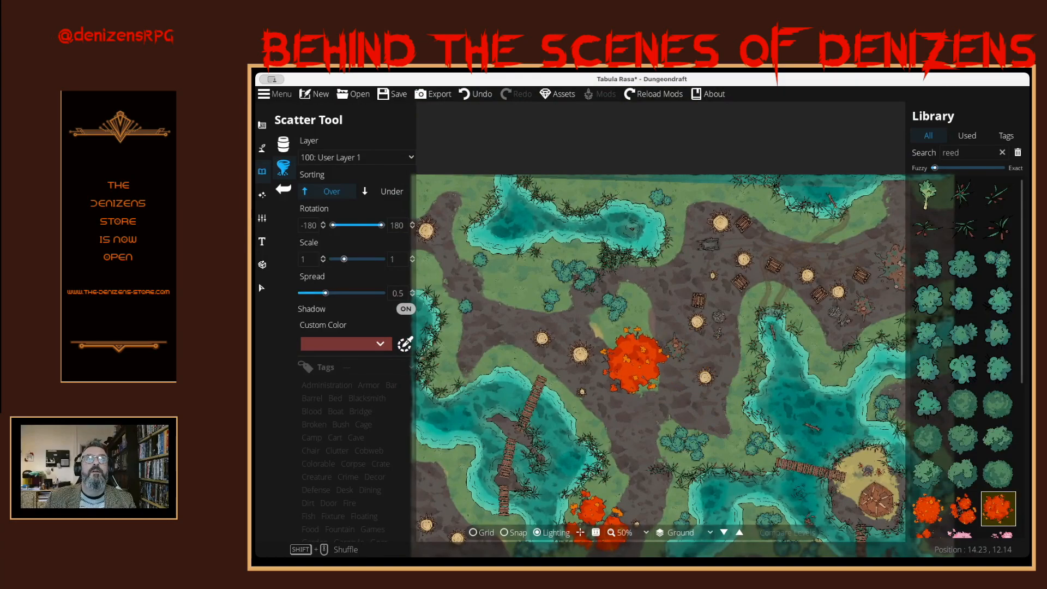
{"action": "left_click", "coordinate": [633, 363]}
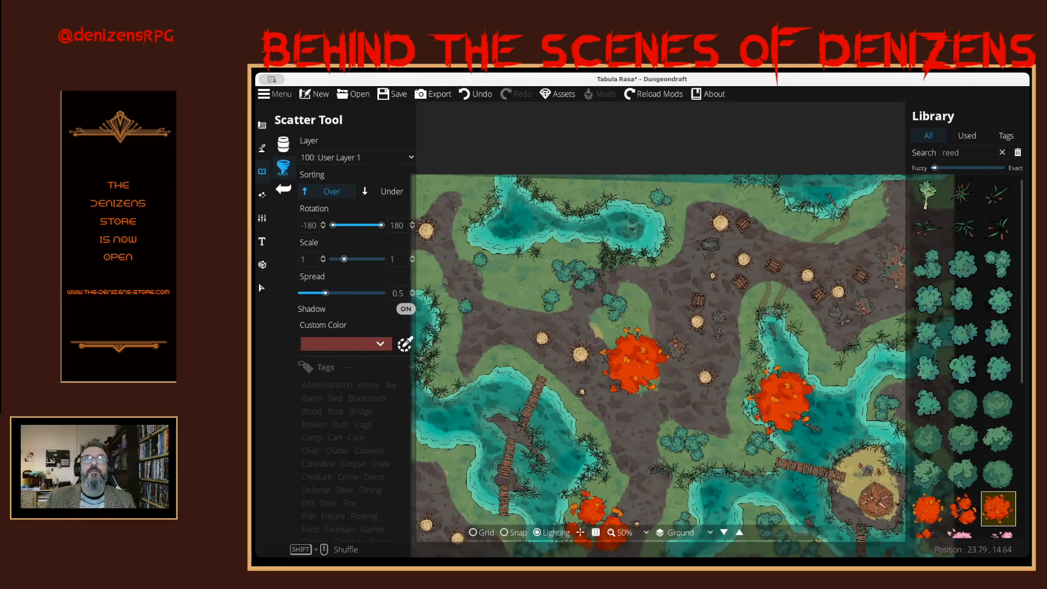
{"action": "left_click_drag", "start_coordinate": [783, 399], "coordinate": [783, 294]}
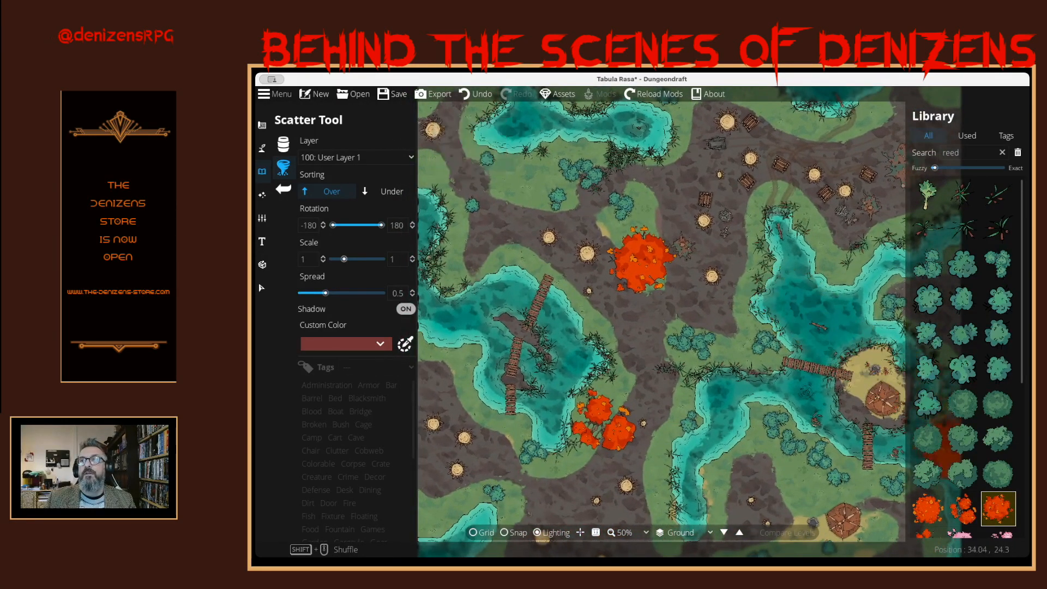
- Scatter the smaller autumn tree variant between the bushes just south of the central river's southern tip
{"action": "scroll", "coordinate": [660, 327], "scroll_direction": "up", "scroll_amount": 5}
{"action": "scroll", "coordinate": [685, 330], "scroll_direction": "down", "scroll_amount": 5}
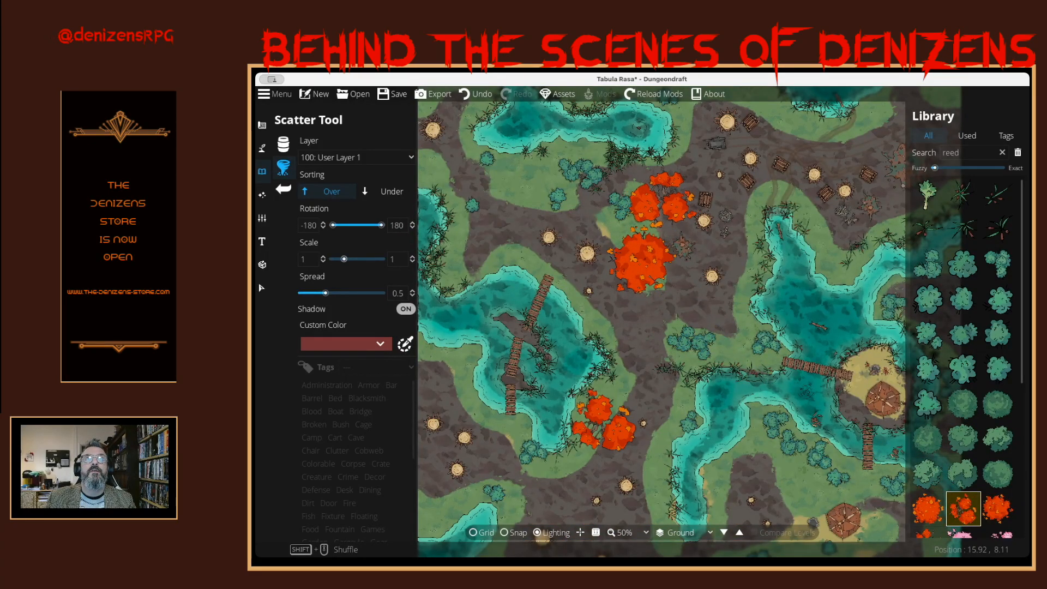
{"action": "key", "text": "Down"}
{"action": "key", "text": "Down"}
{"action": "key", "text": "Down"}
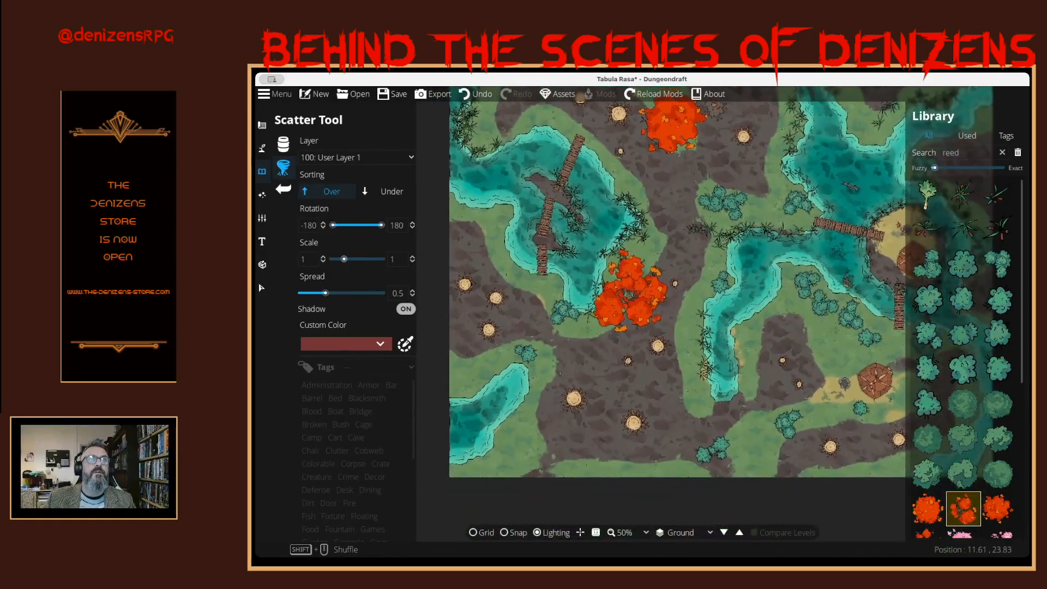
{"action": "left_click_drag", "start_coordinate": [628, 306], "coordinate": [595, 338]}
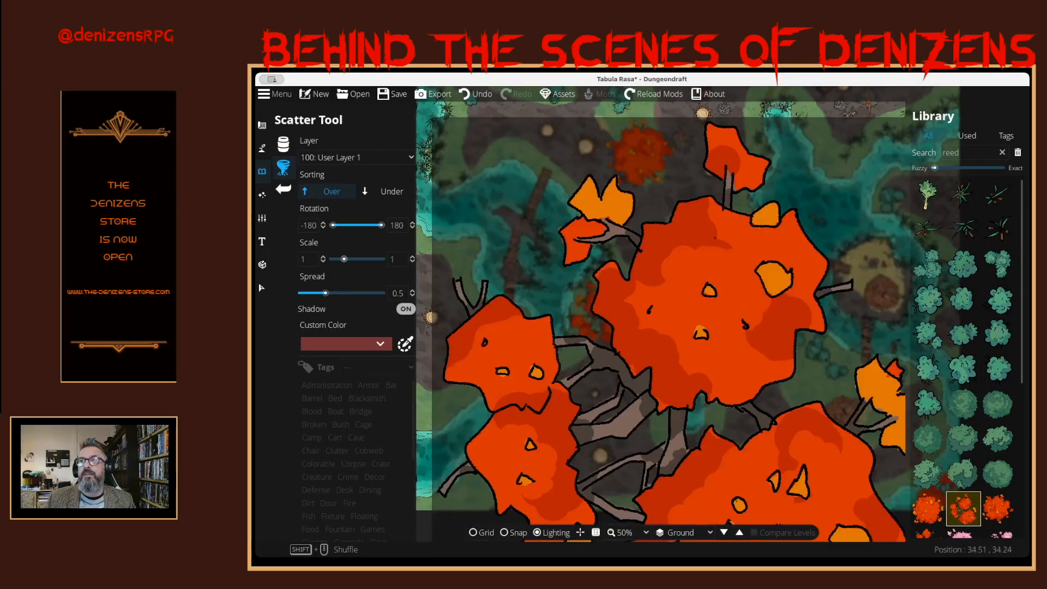
{"action": "scroll", "coordinate": [963, 355], "scroll_direction": "down", "scroll_amount": 1}
{"action": "scroll", "coordinate": [963, 457], "scroll_direction": "down", "scroll_amount": 1}
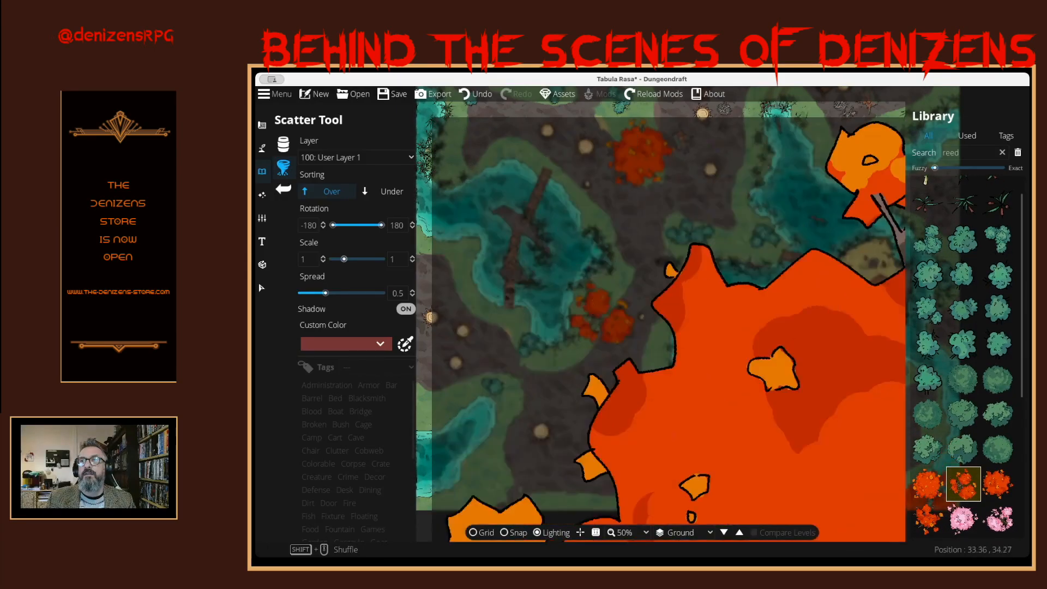
{"action": "left_click", "coordinate": [929, 518]}
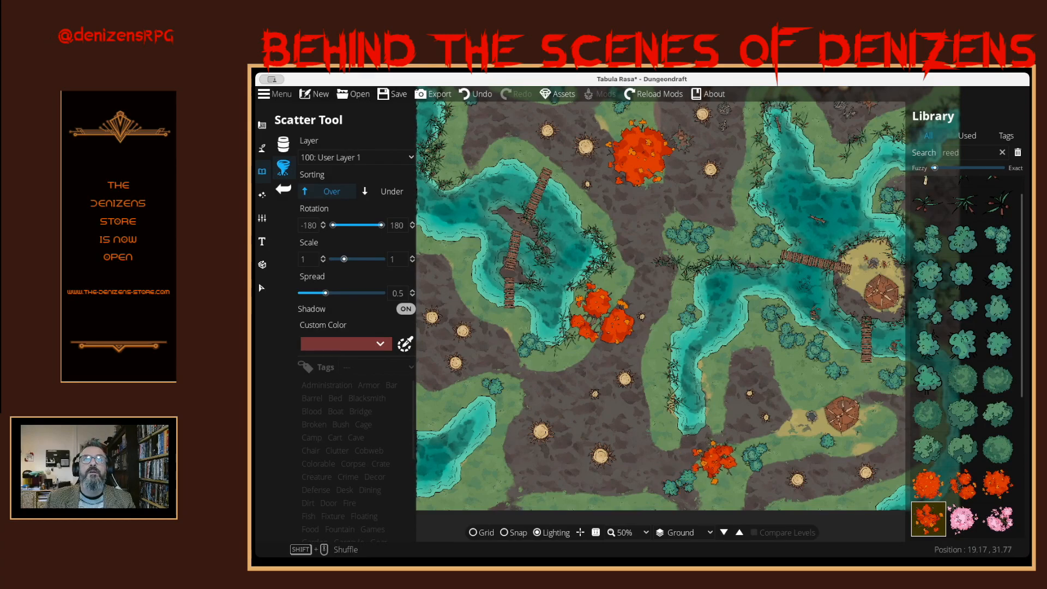
{"action": "left_click", "coordinate": [710, 461]}
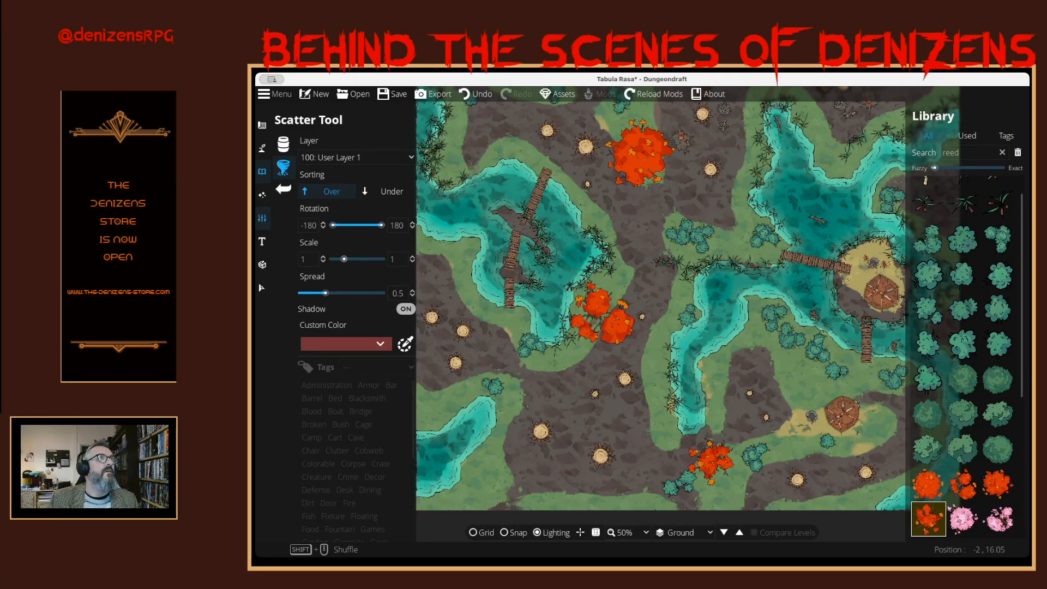
- Draw dirt trails linking the bridges and the southeastern camp with the Path Tool at width 3.49 and smoothness 1
{"action": "left_click", "coordinate": [262, 219]}
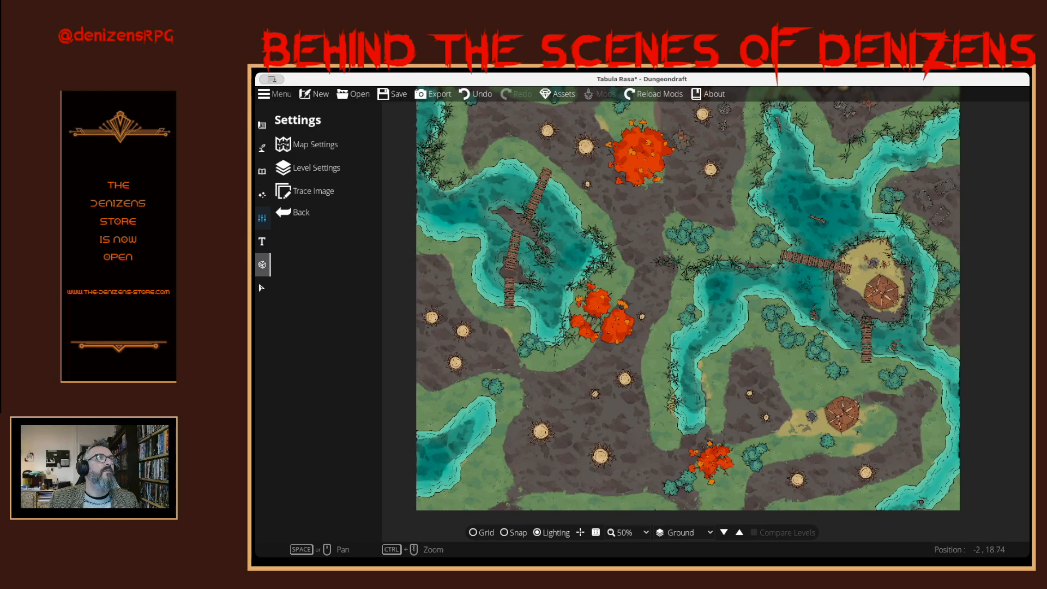
{"action": "left_click", "coordinate": [262, 241]}
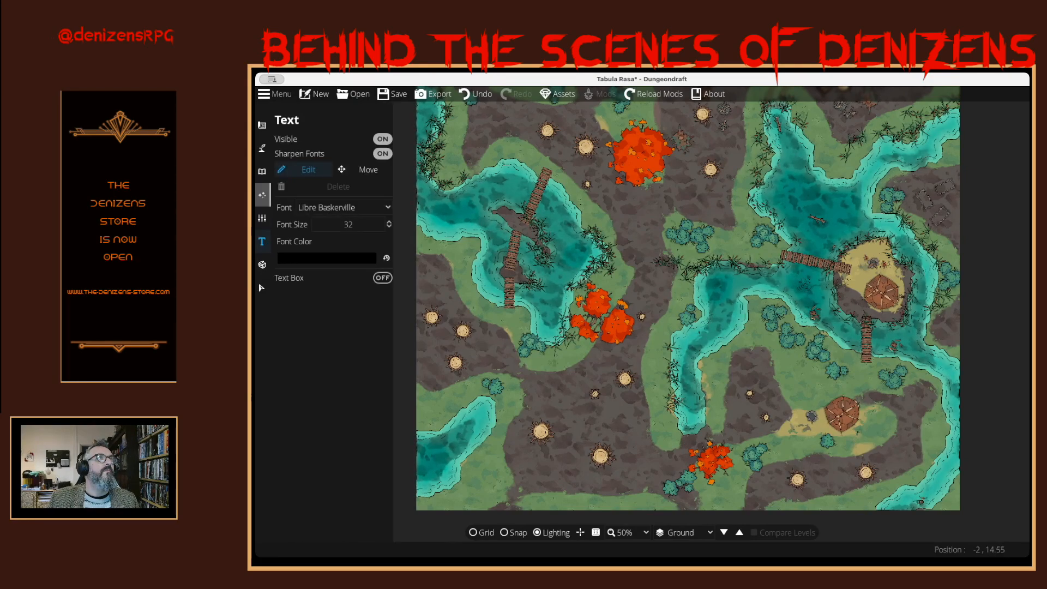
{"action": "left_click", "coordinate": [262, 195]}
{"action": "left_click", "coordinate": [262, 171]}
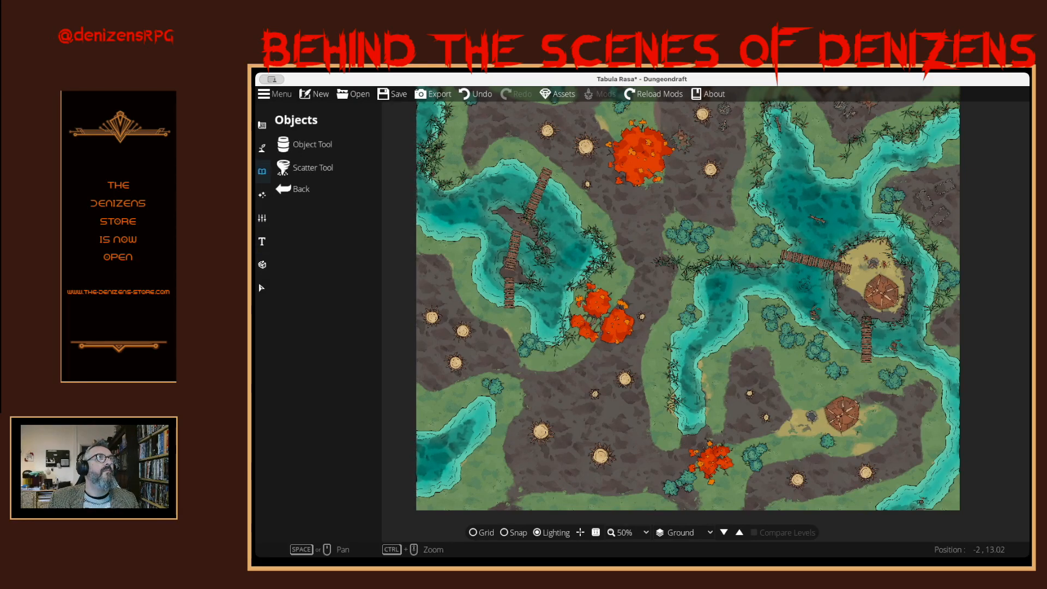
{"action": "left_click", "coordinate": [262, 148]}
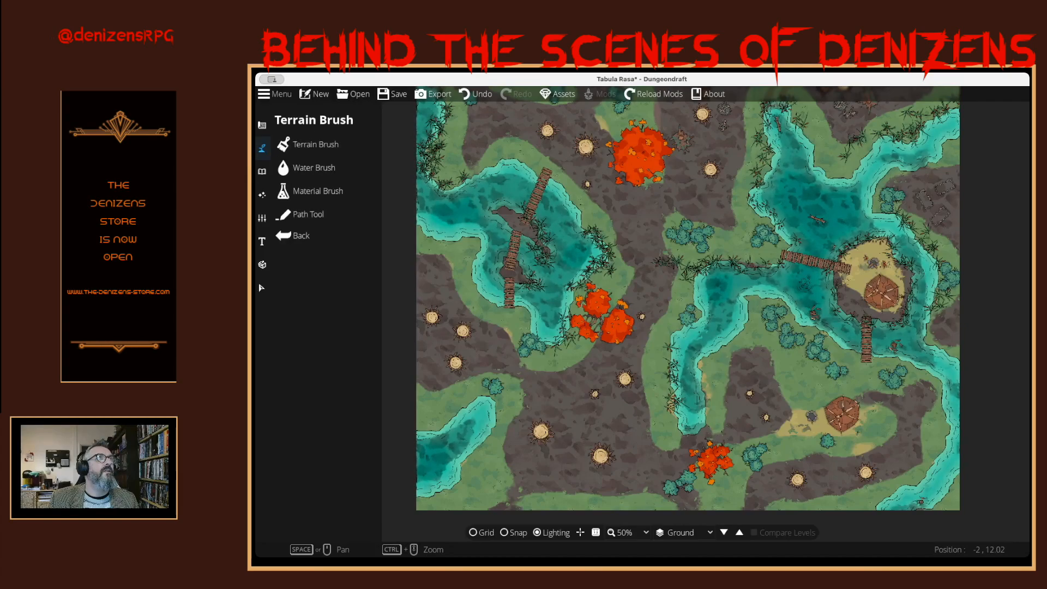
{"action": "left_click", "coordinate": [308, 214]}
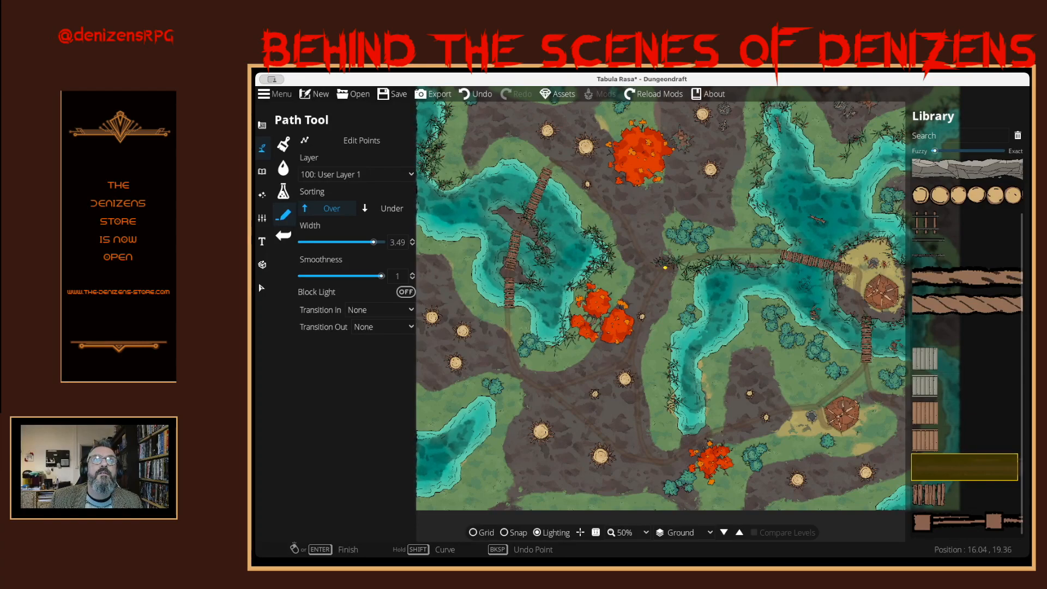
{"action": "left_click_drag", "start_coordinate": [666, 268], "coordinate": [662, 443]}
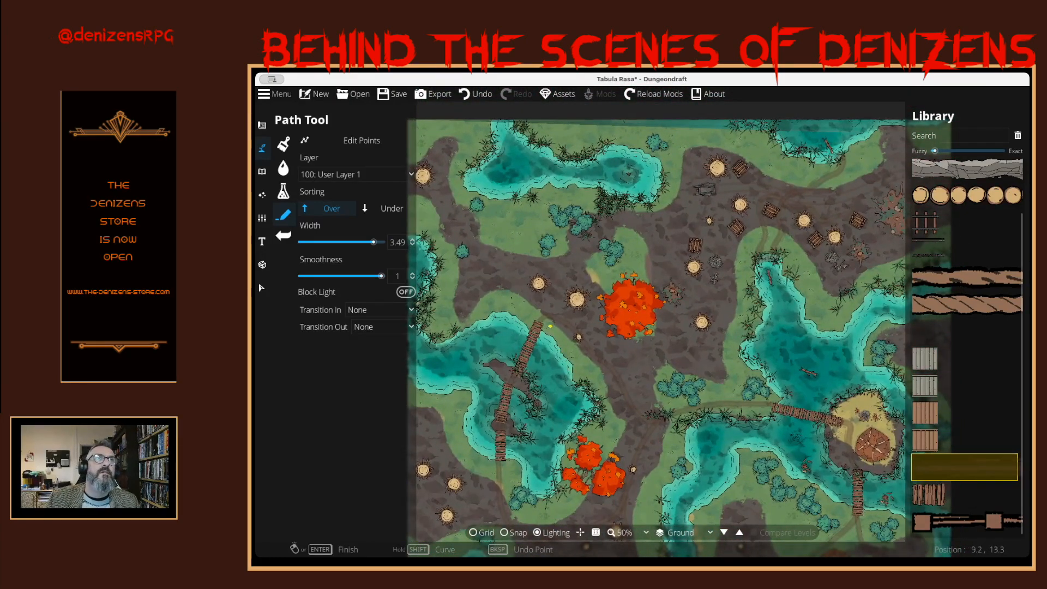